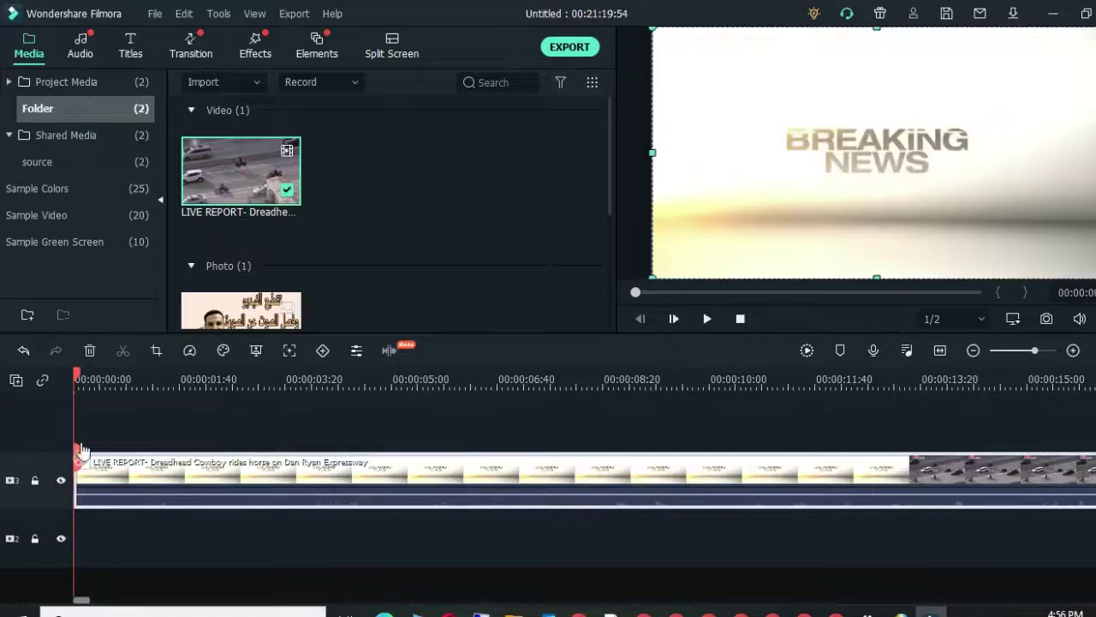
# Split the horse-ride clip just after the Breaking News intro and delete the intro segment, about the first 2.7 seconds.
pyautogui.moveTo(752, 382); pyautogui.dragTo(137, 391)
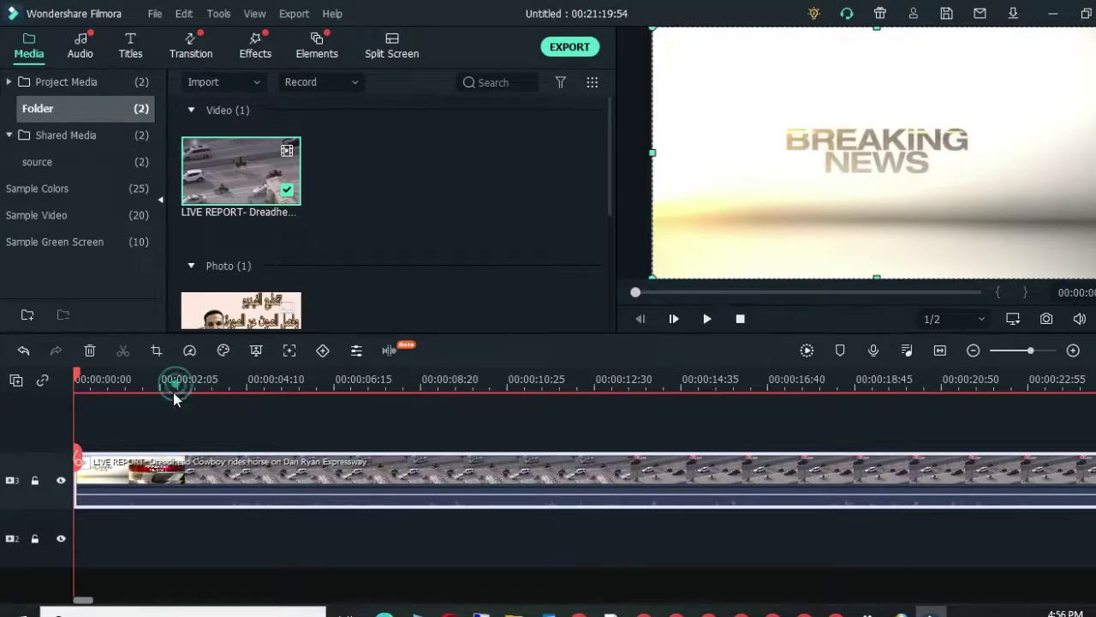
pyautogui.click(173, 392)
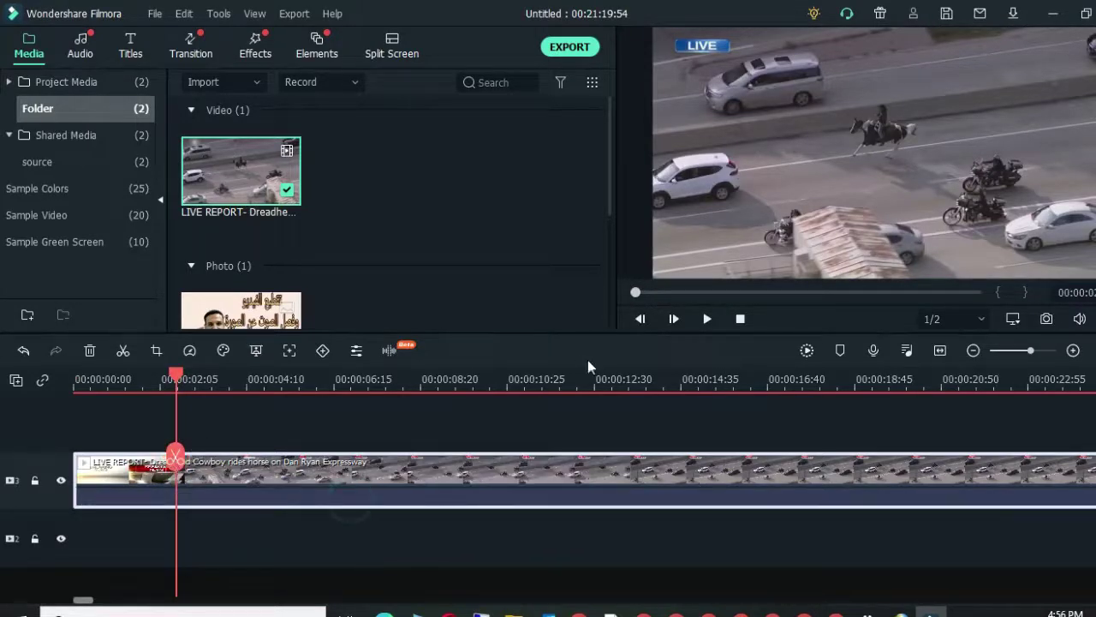
pyautogui.click(705, 324)
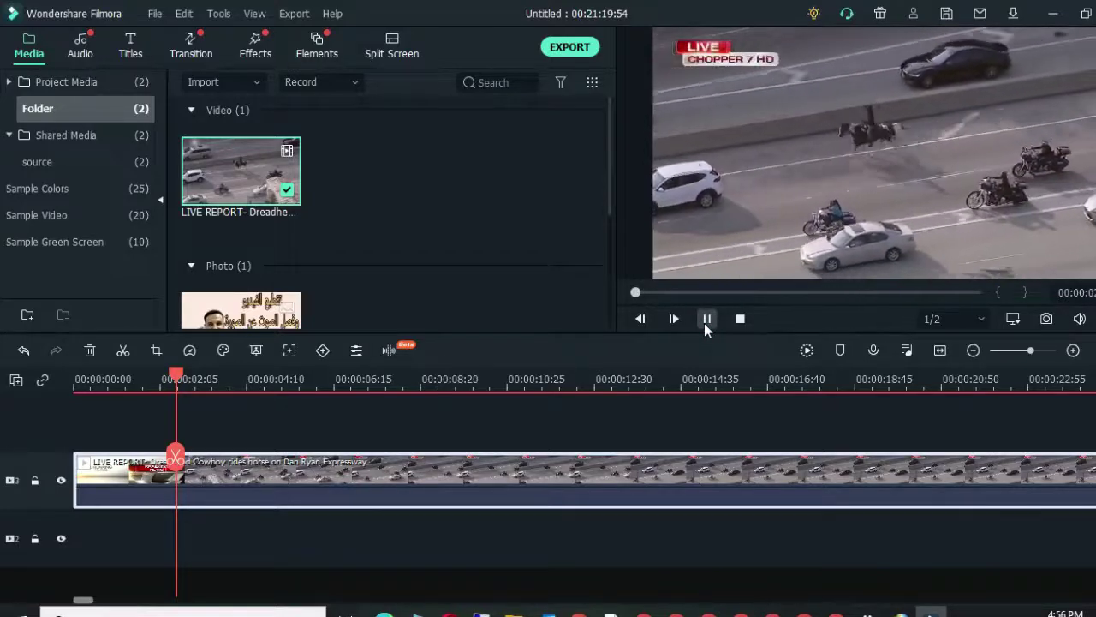
pyautogui.click(188, 455)
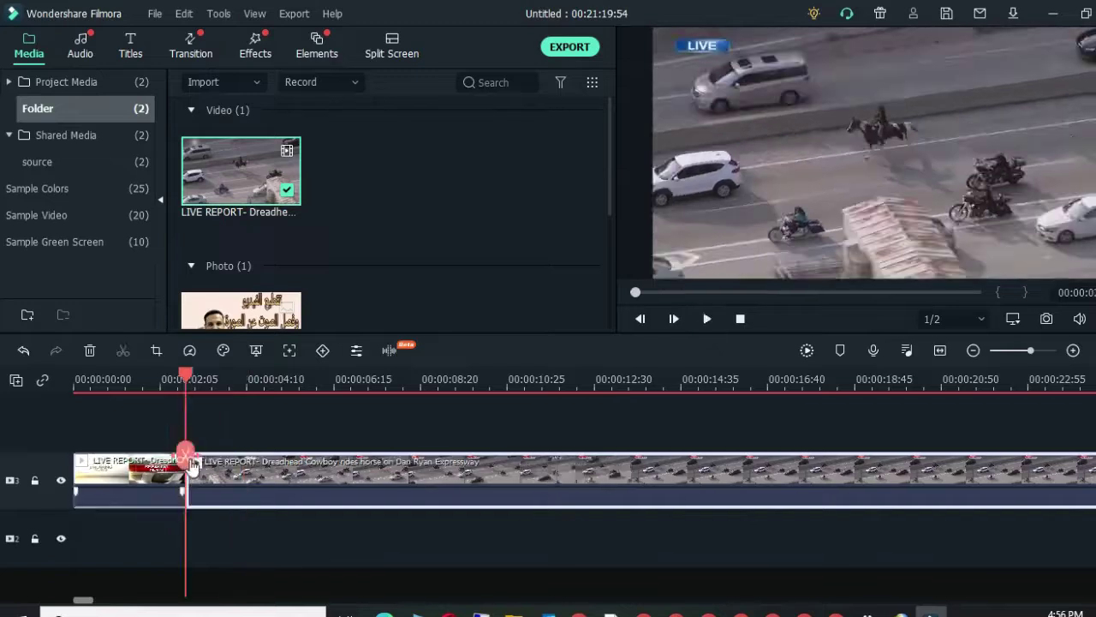
pyautogui.click(158, 467)
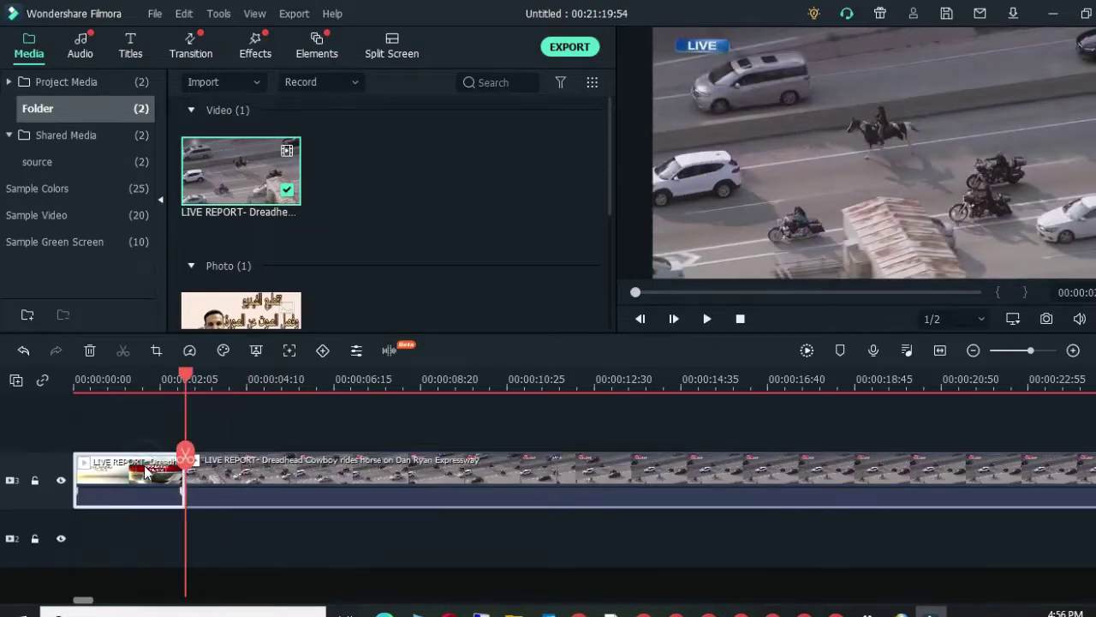
pyautogui.press('Delete')
# Split the clip at about 00:00:11:50 and delete everything after that point.
pyautogui.moveTo(76, 450); pyautogui.dragTo(303, 435)
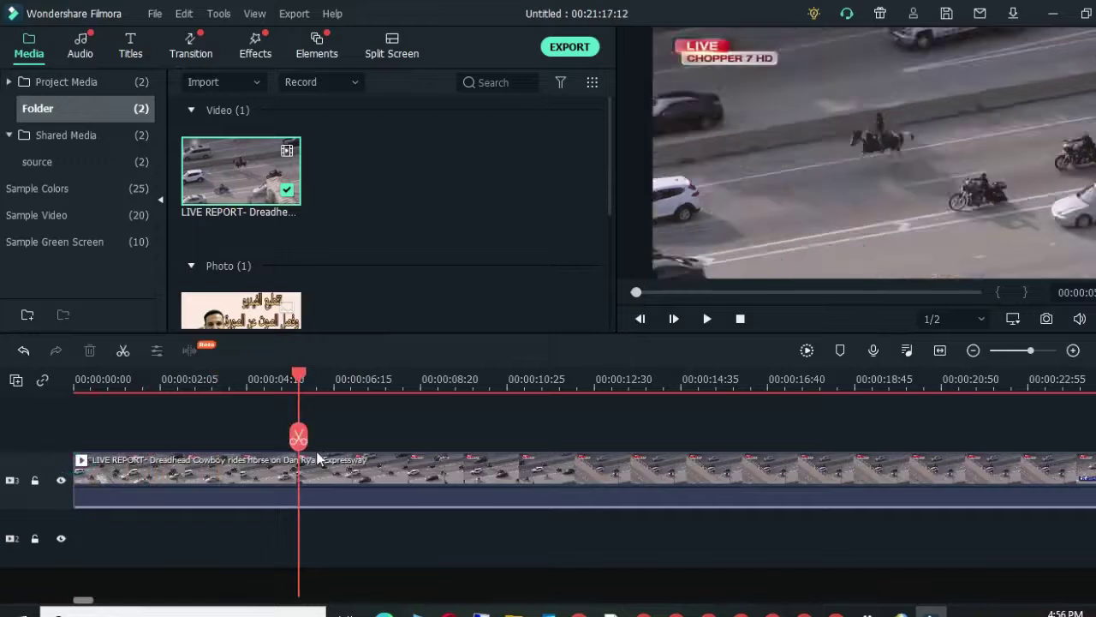
pyautogui.moveTo(300, 437); pyautogui.dragTo(566, 454)
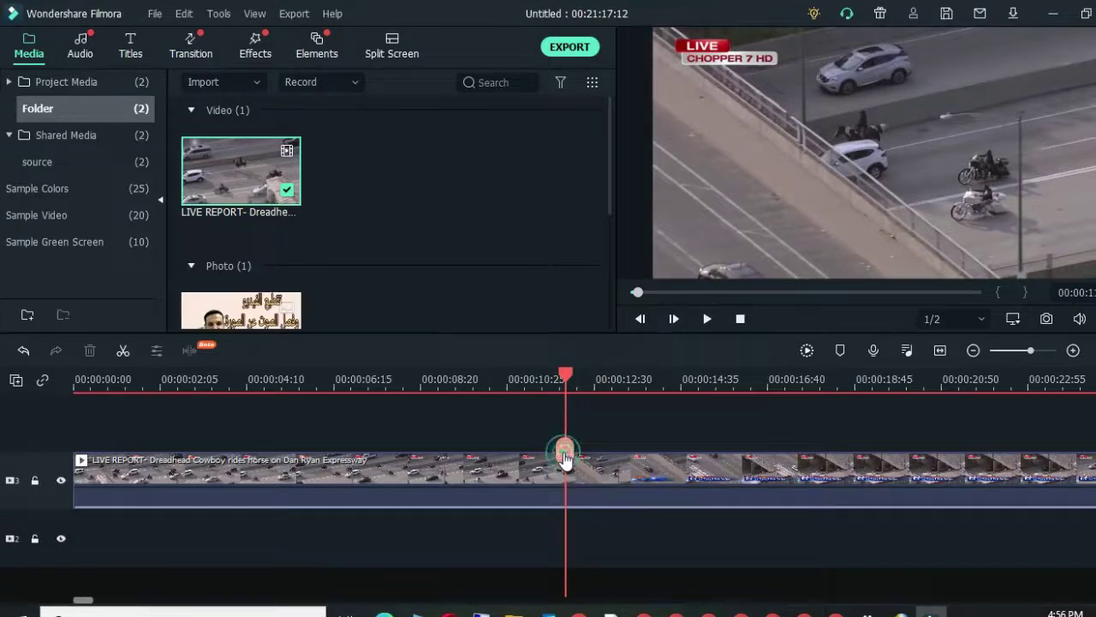
pyautogui.click(564, 451)
pyautogui.press('Delete')
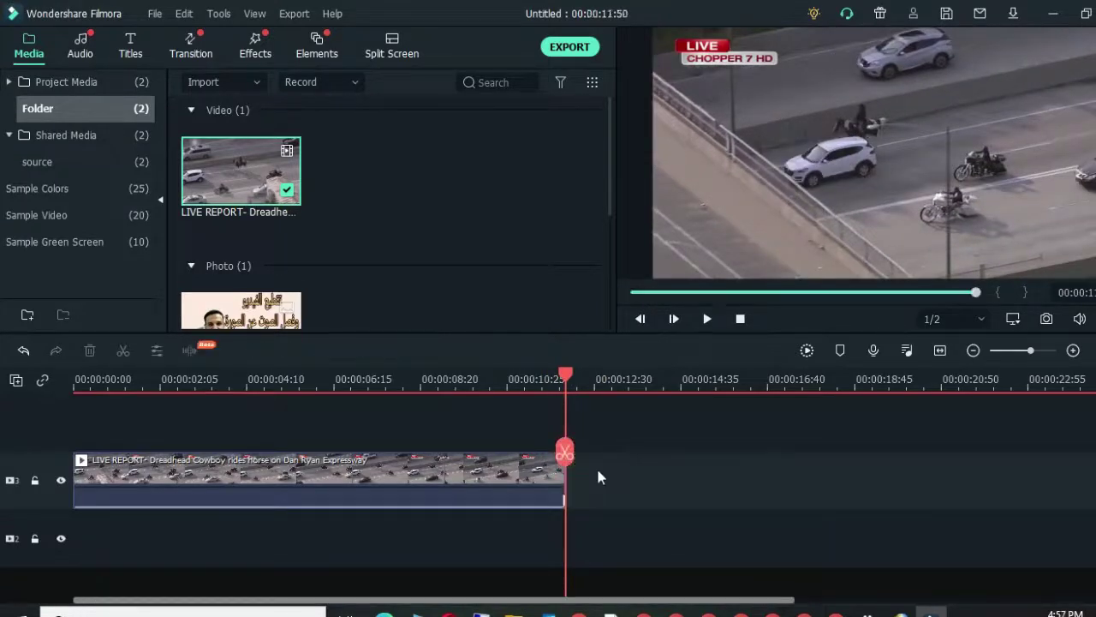
# Return the playhead to the start of the trimmed clip and enable Motion Tracking in the clip's video settings.
pyautogui.press('Home')
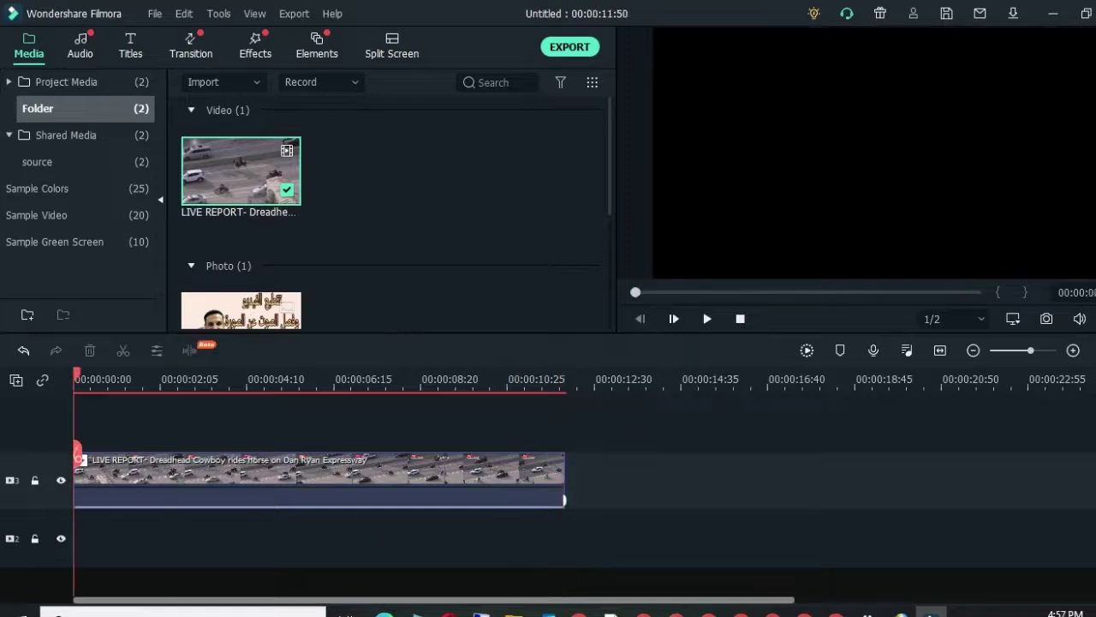
pyautogui.moveTo(78, 464); pyautogui.dragTo(94, 453)
pyautogui.click(109, 469)
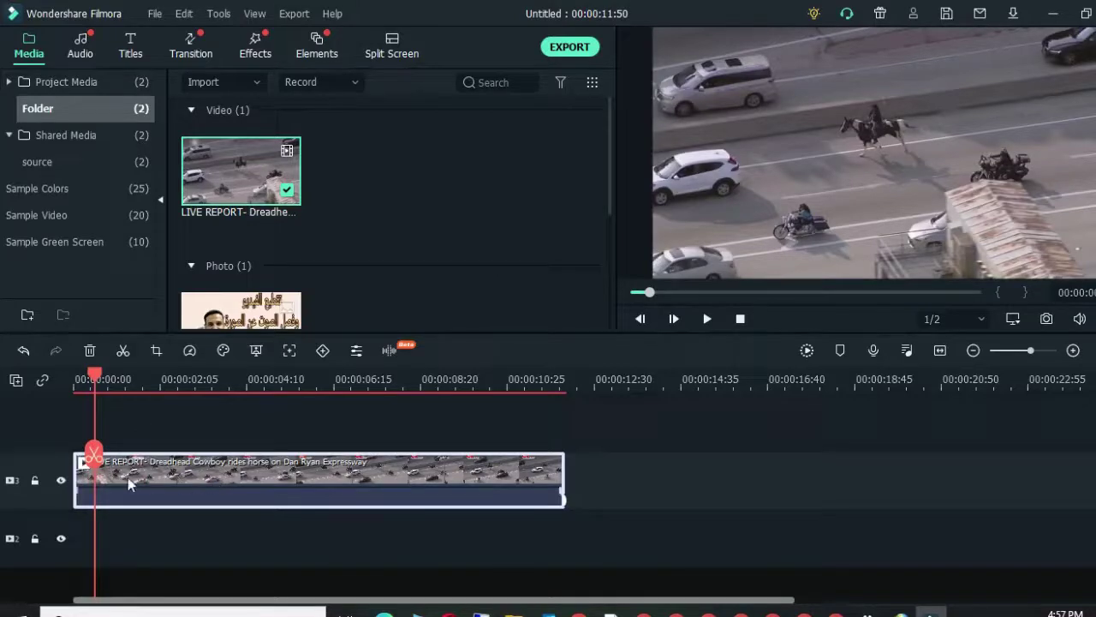
pyautogui.moveTo(106, 461); pyautogui.dragTo(62, 455)
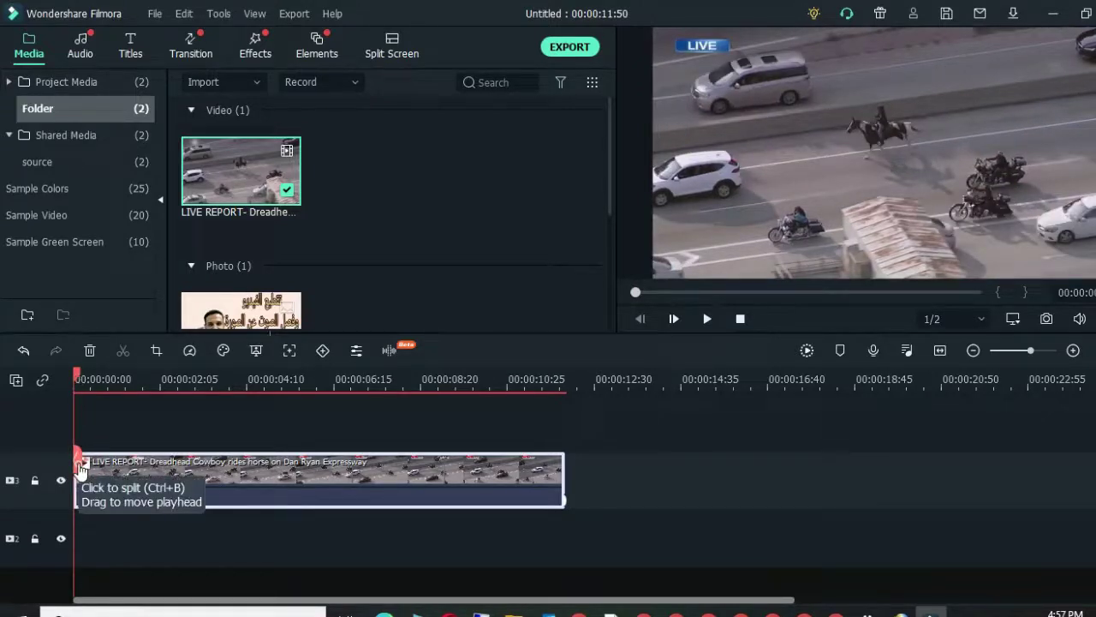
pyautogui.doubleClick(149, 474)
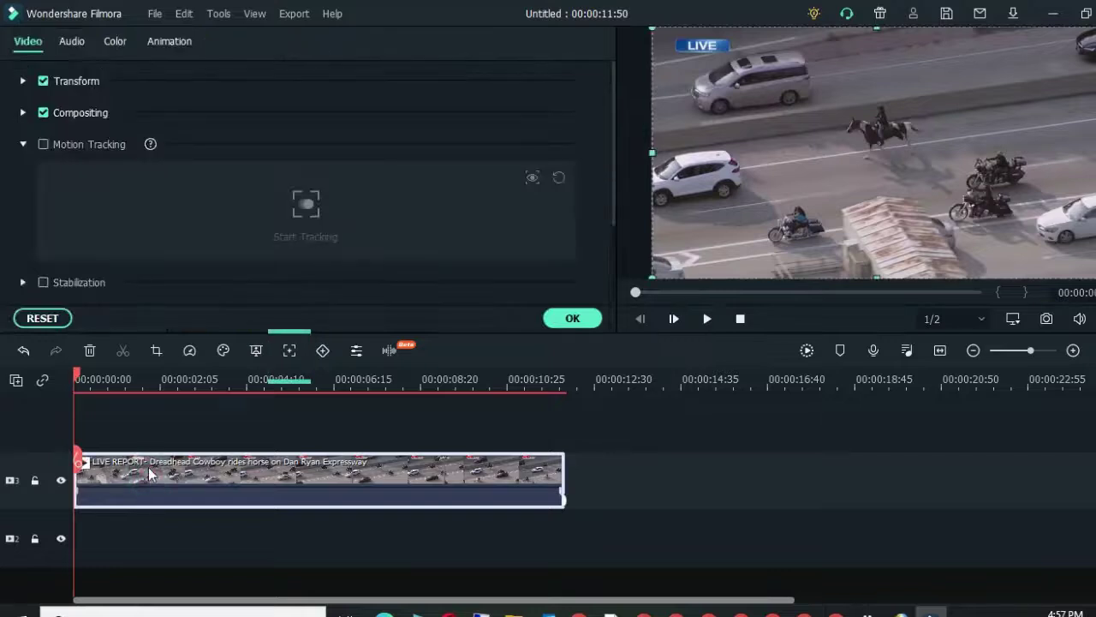
pyautogui.click(291, 350)
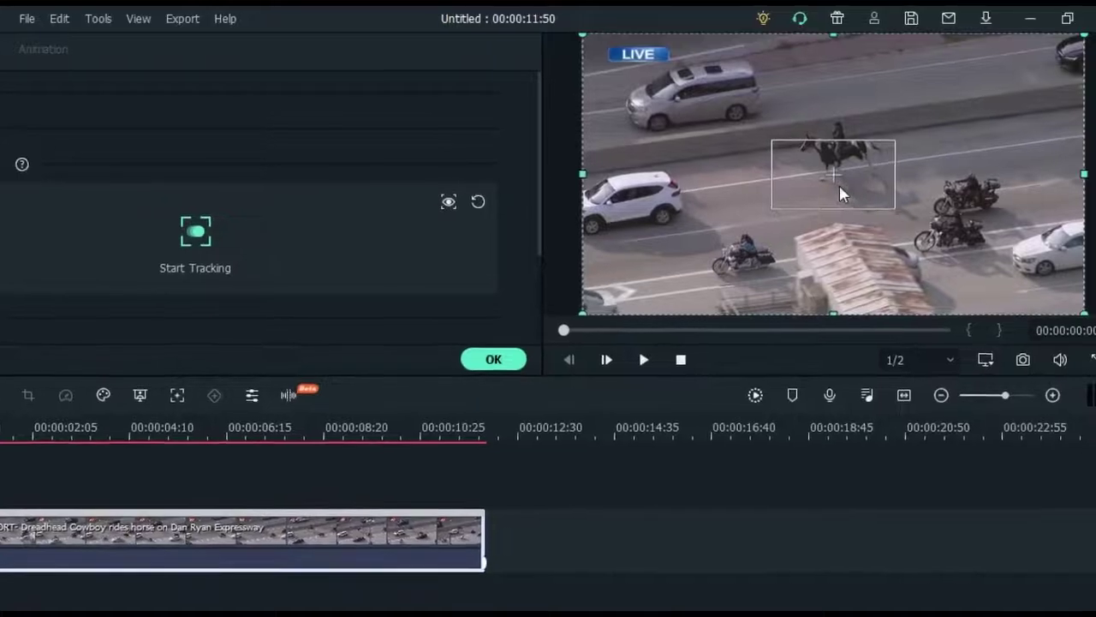
# Fit the tracking box around the horse and its rider, then run the motion tracking and apply it.
pyautogui.click(830, 143)
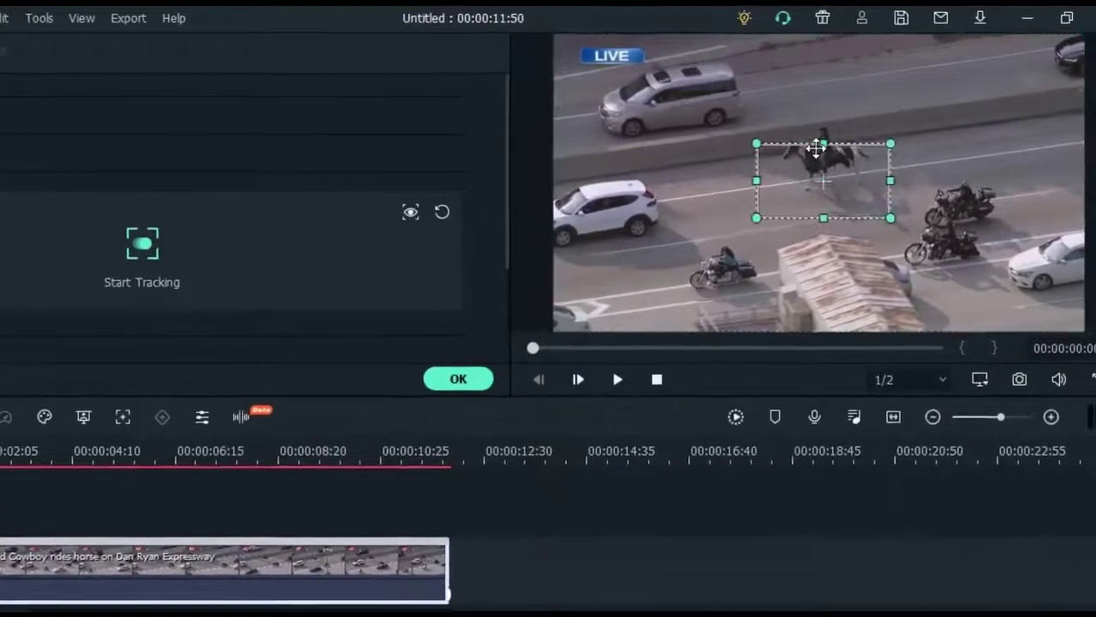
pyautogui.moveTo(816, 147); pyautogui.dragTo(814, 121)
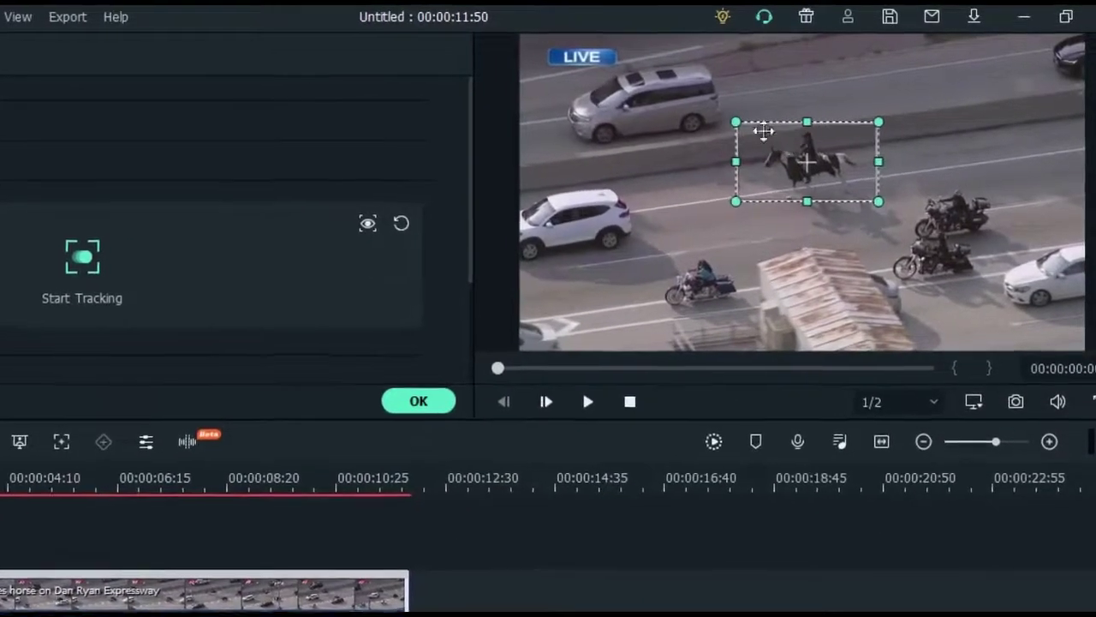
pyautogui.moveTo(735, 123); pyautogui.dragTo(743, 125)
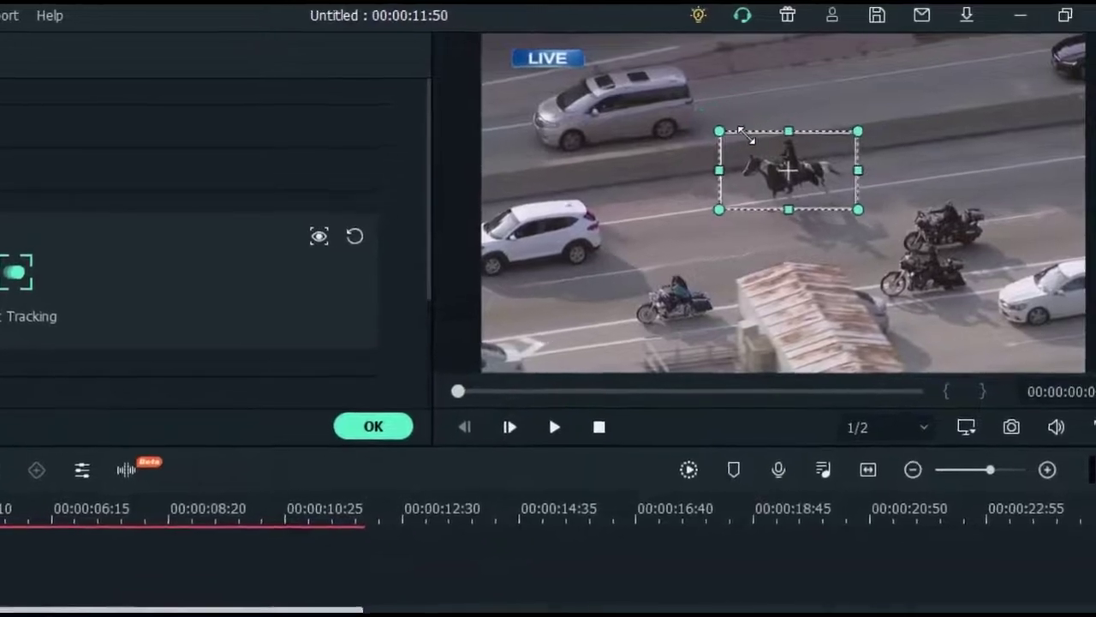
pyautogui.click(787, 156)
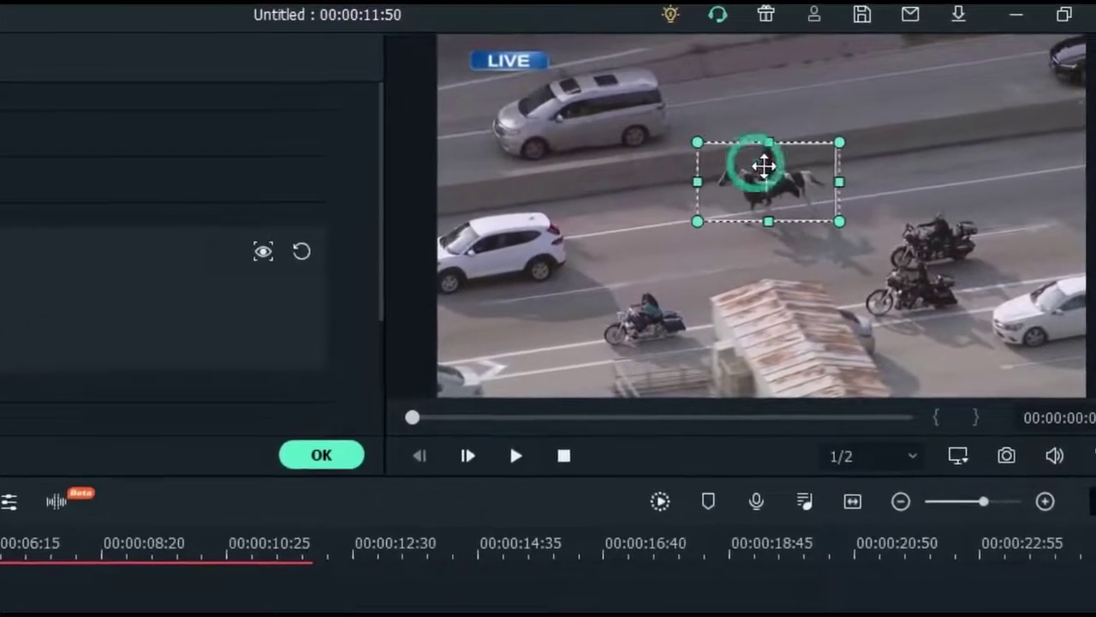
pyautogui.moveTo(764, 166); pyautogui.dragTo(774, 165)
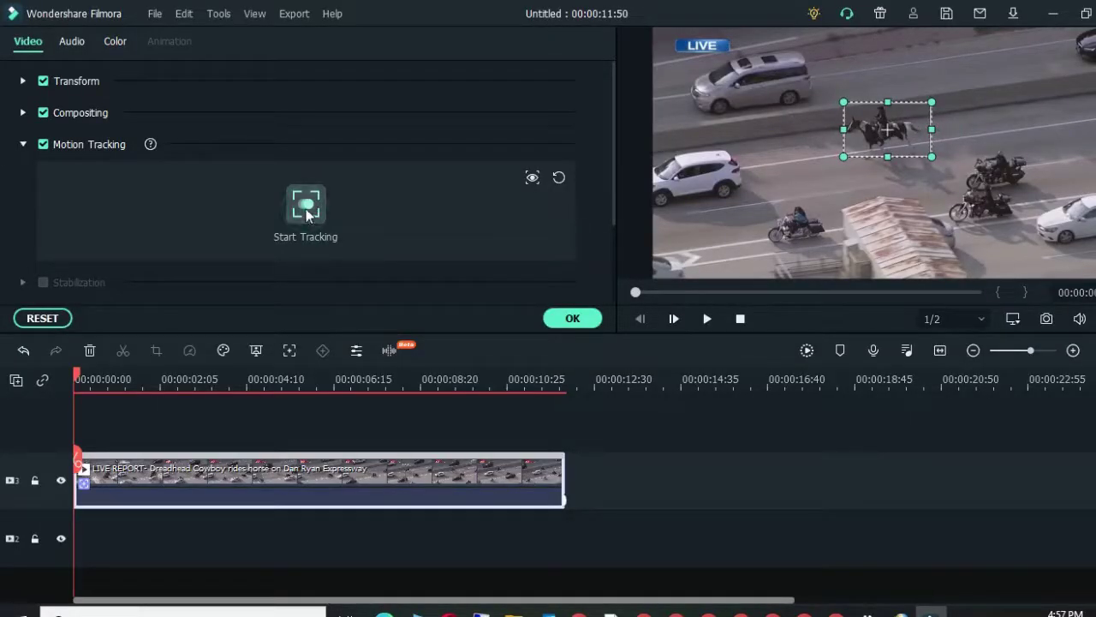
pyautogui.click(306, 209)
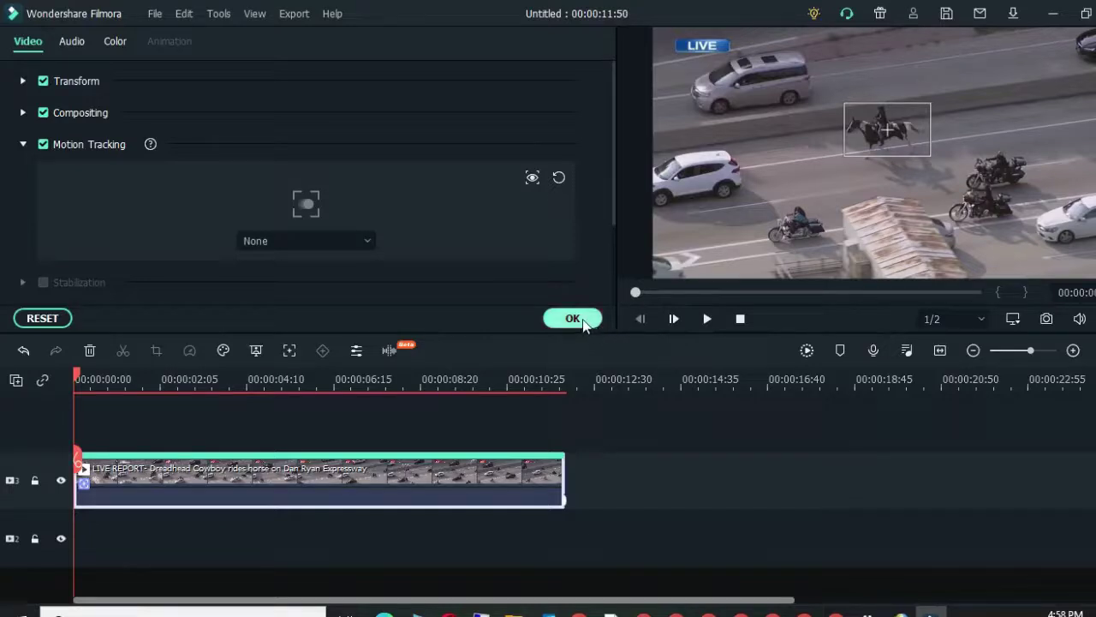
pyautogui.click(572, 319)
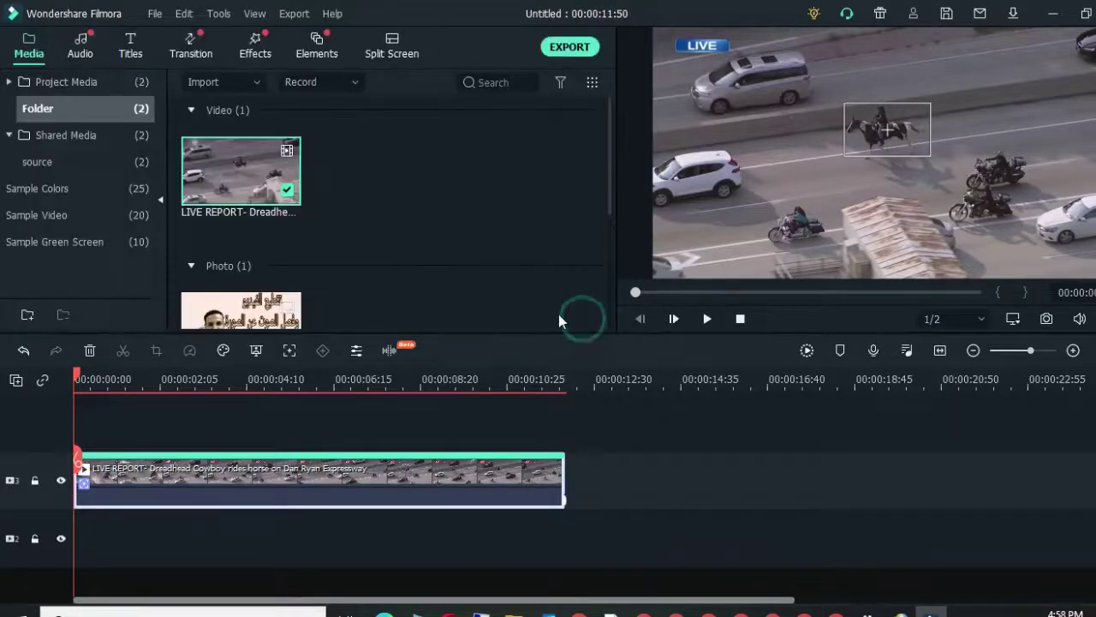
# Add the Credit 6 end-credits title above the clip from its start and extend it to the clip's full length.
pyautogui.click(125, 54)
pyautogui.click(233, 195)
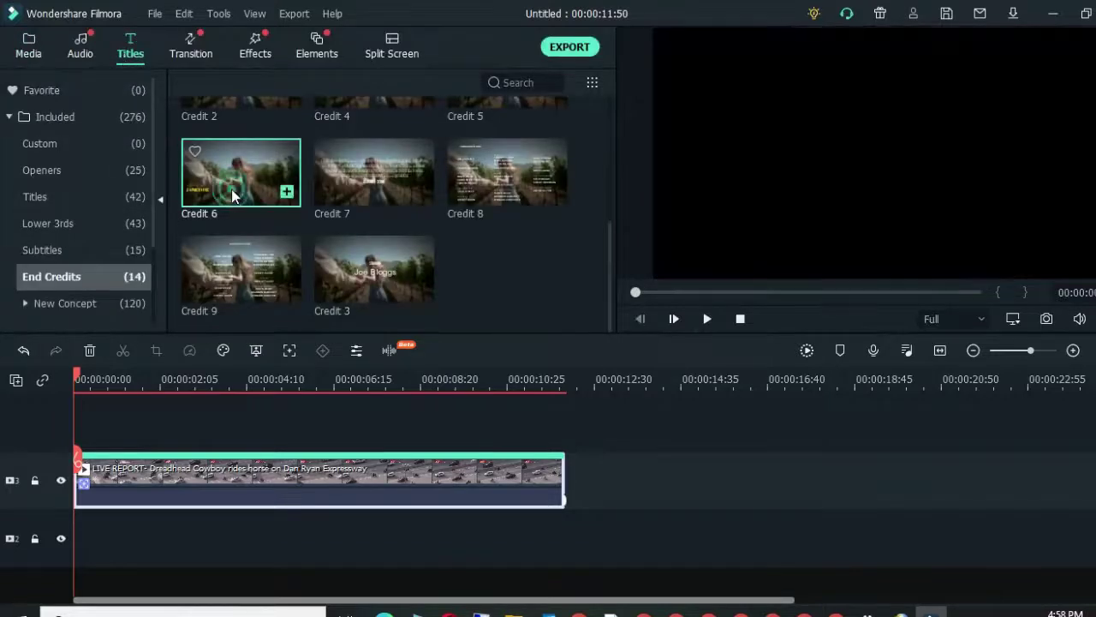
pyautogui.moveTo(231, 188); pyautogui.dragTo(75, 435)
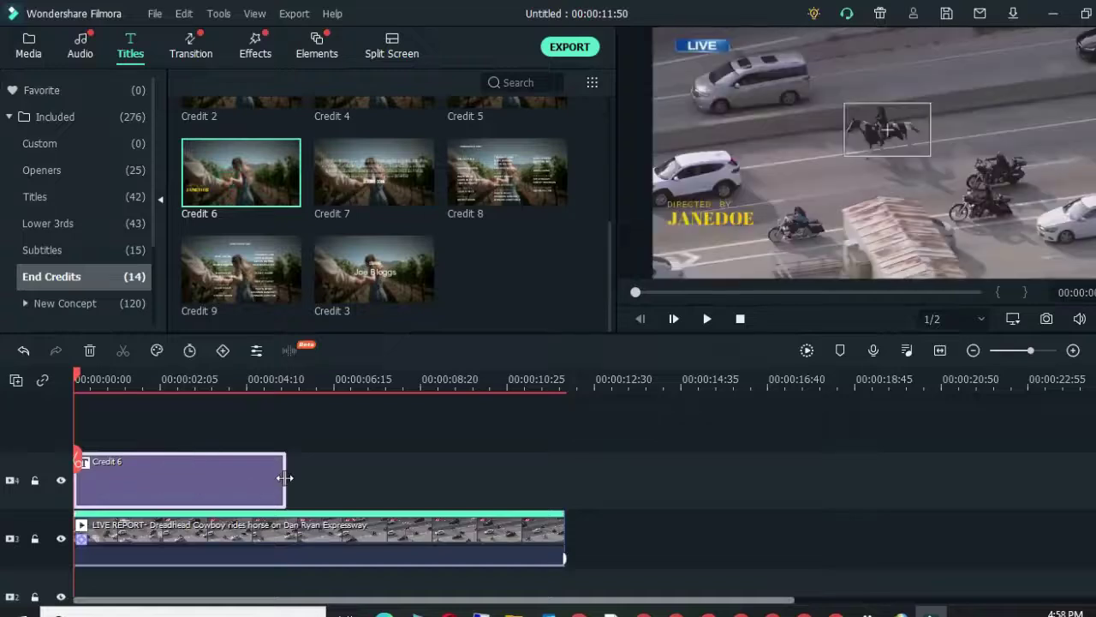
pyautogui.moveTo(285, 480); pyautogui.dragTo(562, 481)
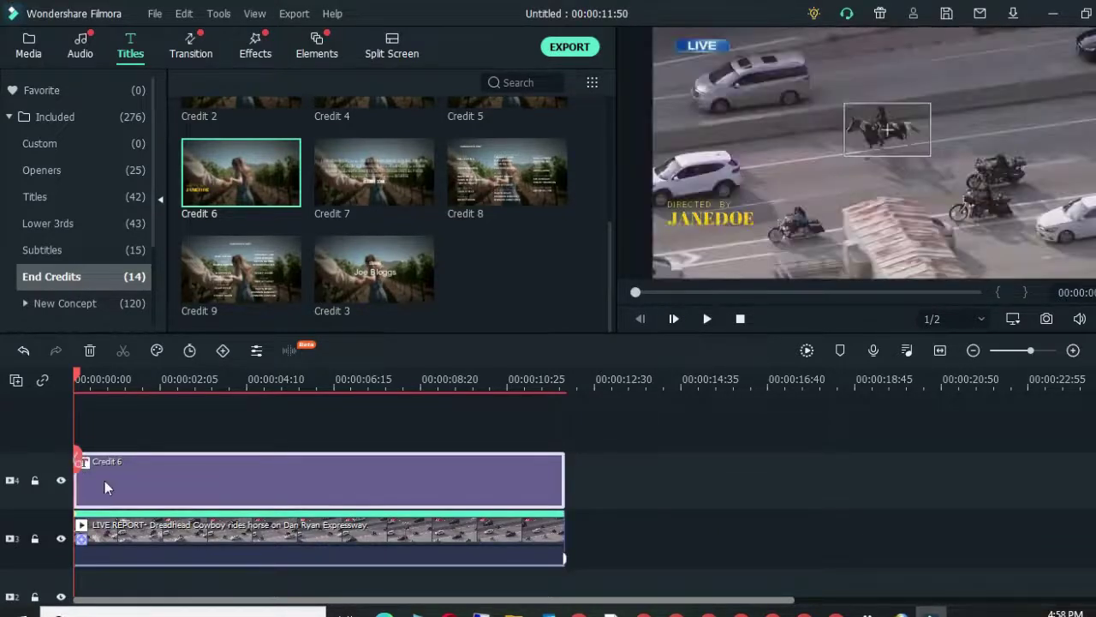
# Open the Credit 6 title for editing and delete its "DIRECTED BY" text.
pyautogui.doubleClick(123, 482)
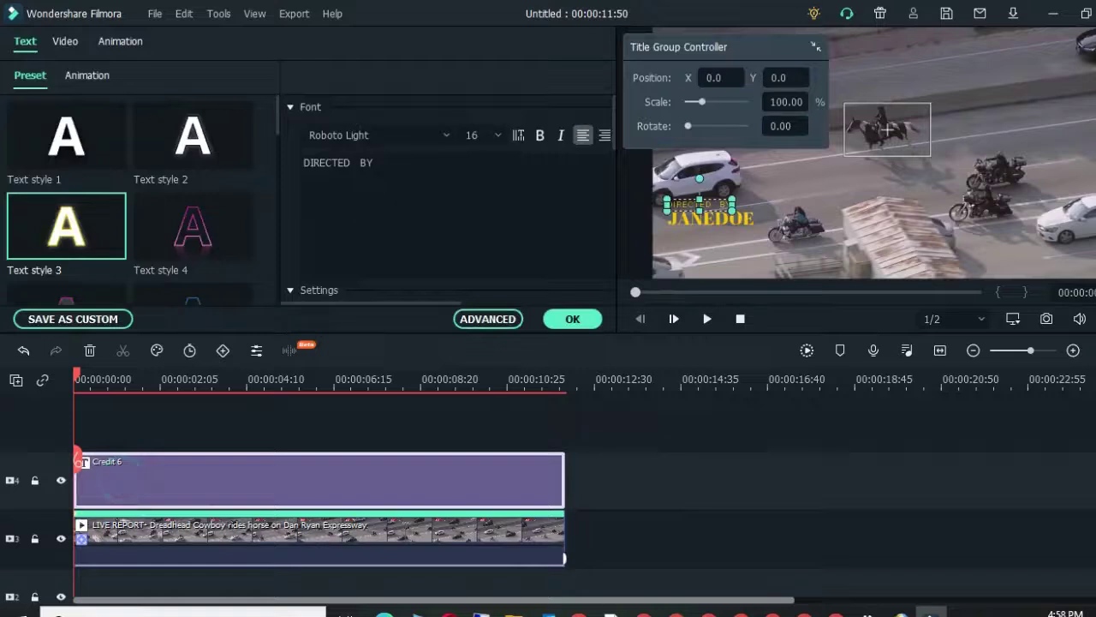
pyautogui.click(384, 164)
pyautogui.moveTo(384, 163); pyautogui.dragTo(337, 162)
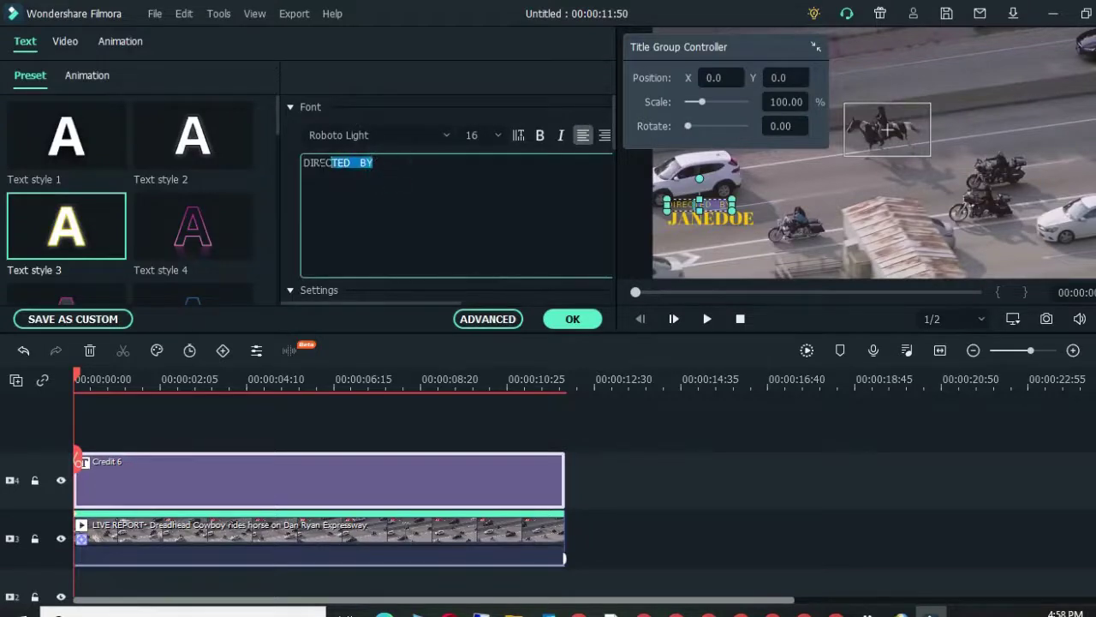
pyautogui.press('BackSpace')
pyautogui.press('BackSpace')
pyautogui.press('BackSpace')
pyautogui.press('BackSpace')
pyautogui.press('BackSpace')
pyautogui.press('BackSpace')
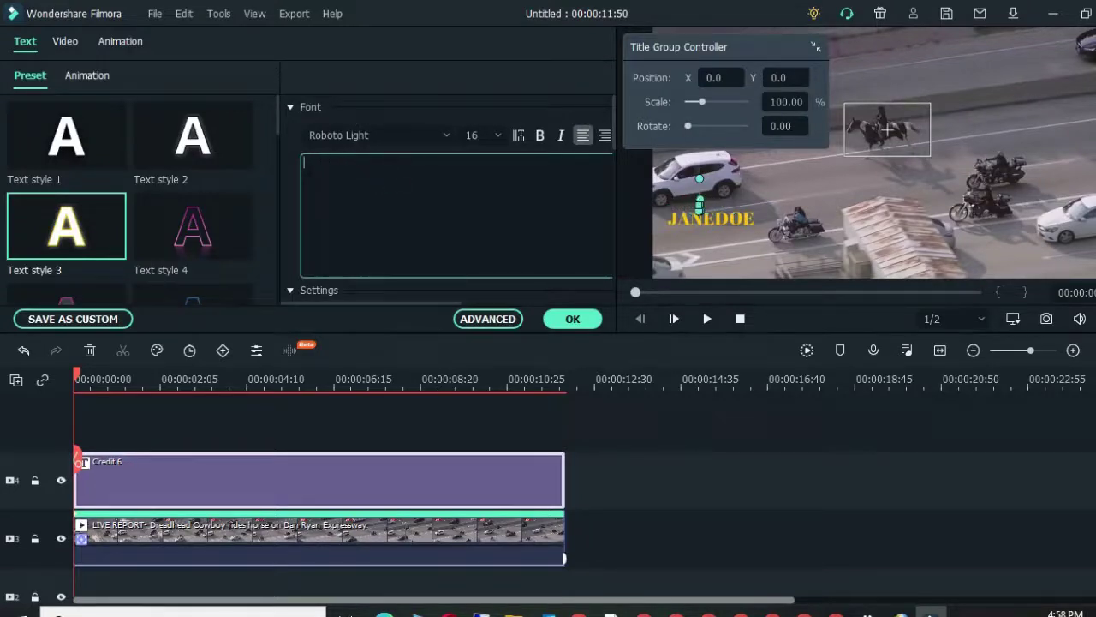
# Replace the title's large yellow placeholder name with "?".
pyautogui.click(719, 216)
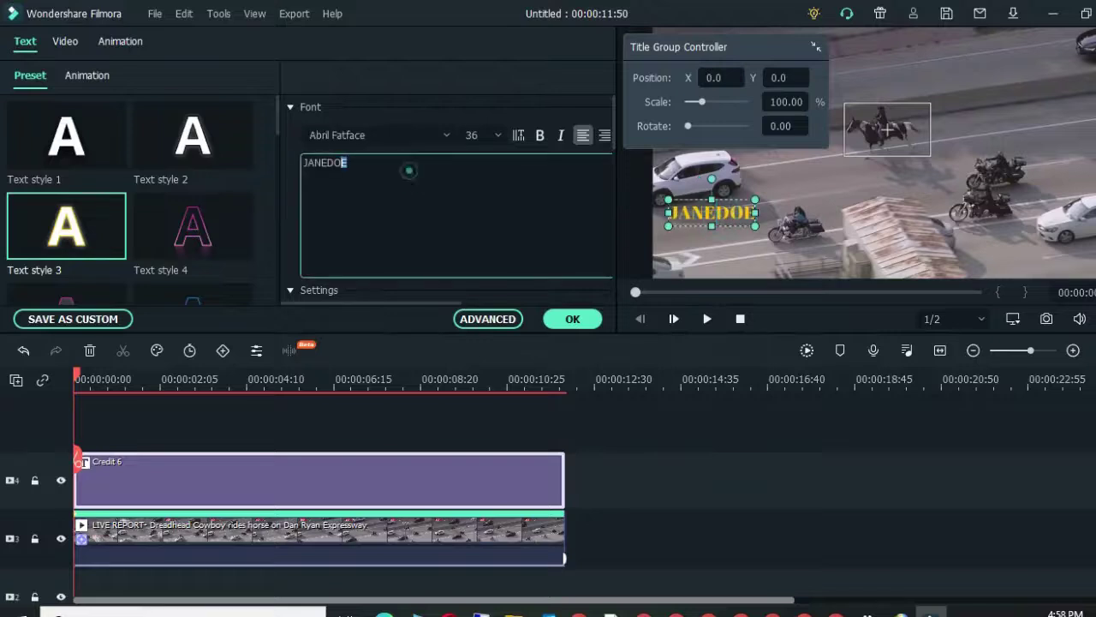
pyautogui.hotkey('ctrl', 'a')
pyautogui.press('BackSpace')
pyautogui.write('?')
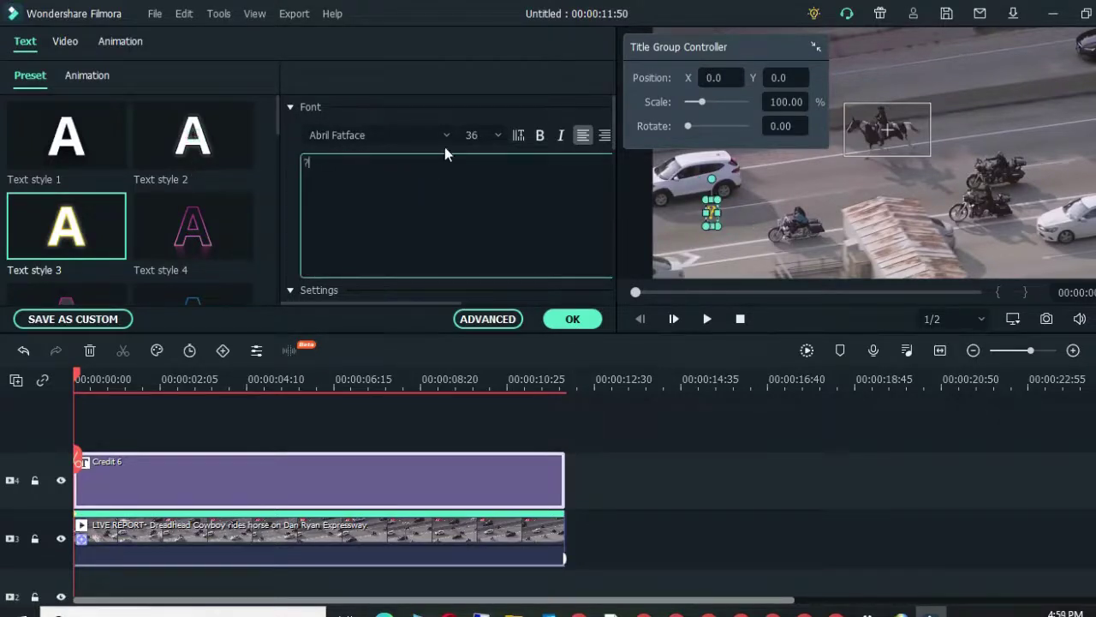
# Set the question mark's font size to 150.
pyautogui.doubleClick(376, 160)
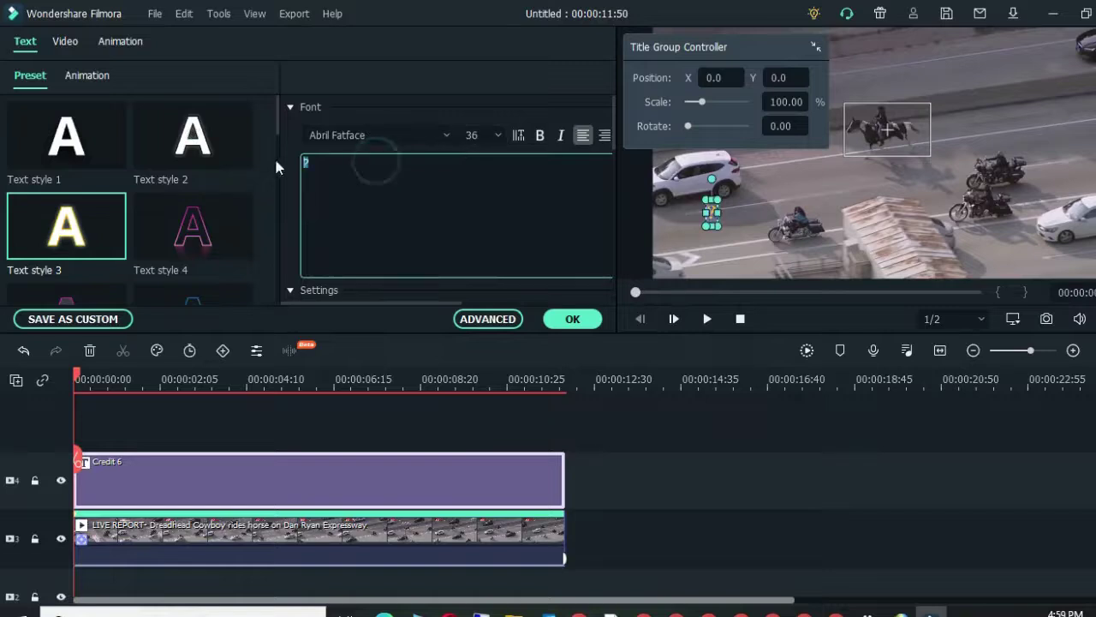
pyautogui.click(497, 135)
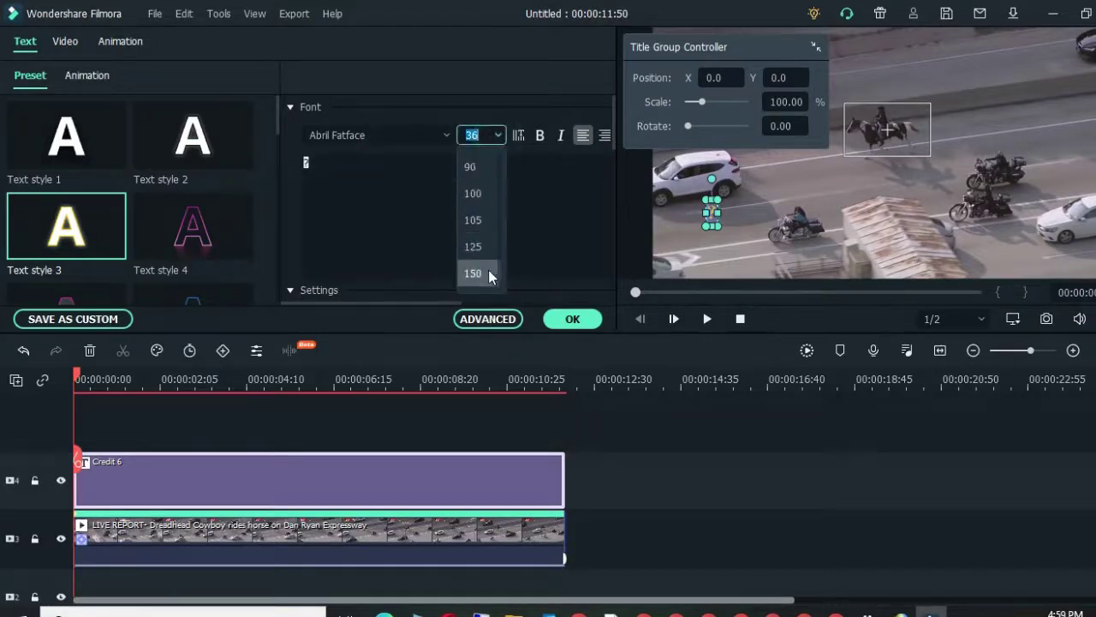
pyautogui.click(488, 270)
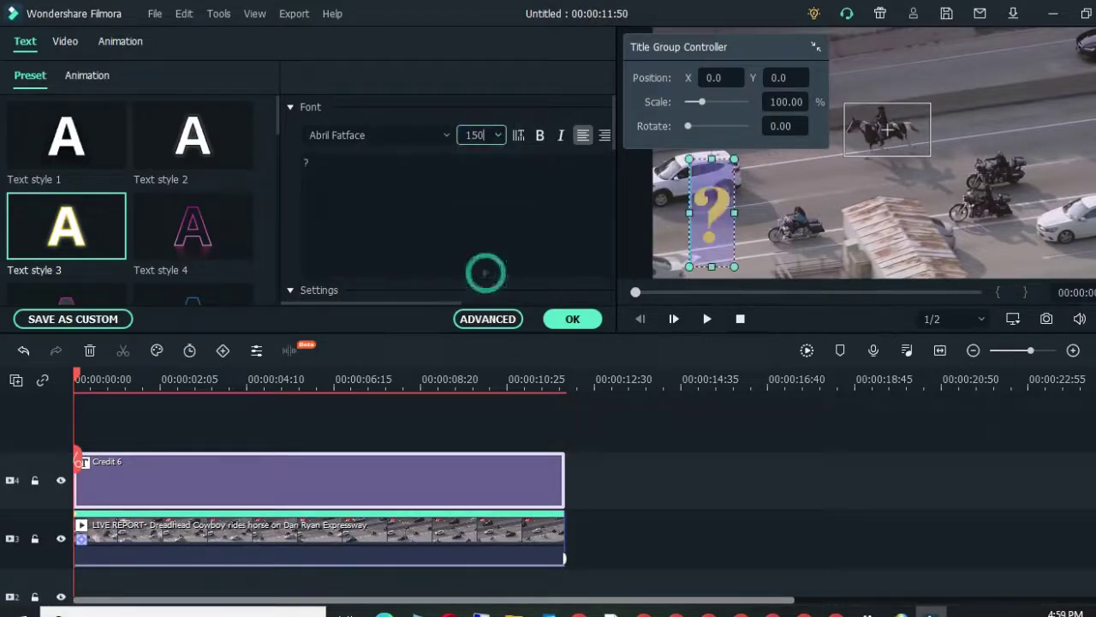
# Move the yellow question mark in the preview so it sits directly above the rider in the tracking box.
pyautogui.click(701, 267)
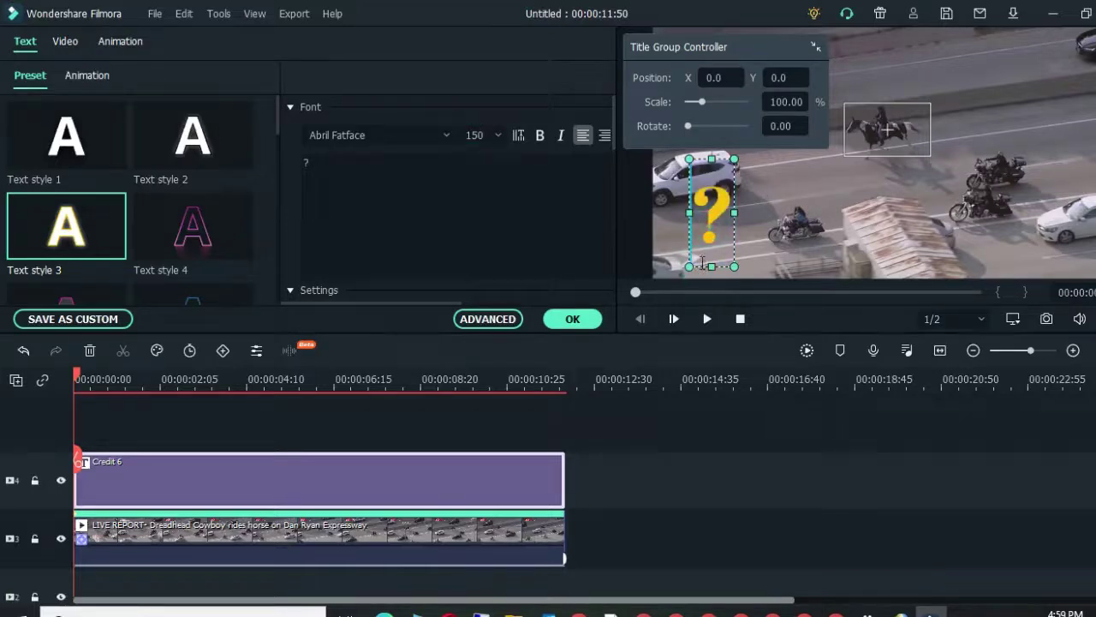
pyautogui.moveTo(700, 268); pyautogui.dragTo(888, 106)
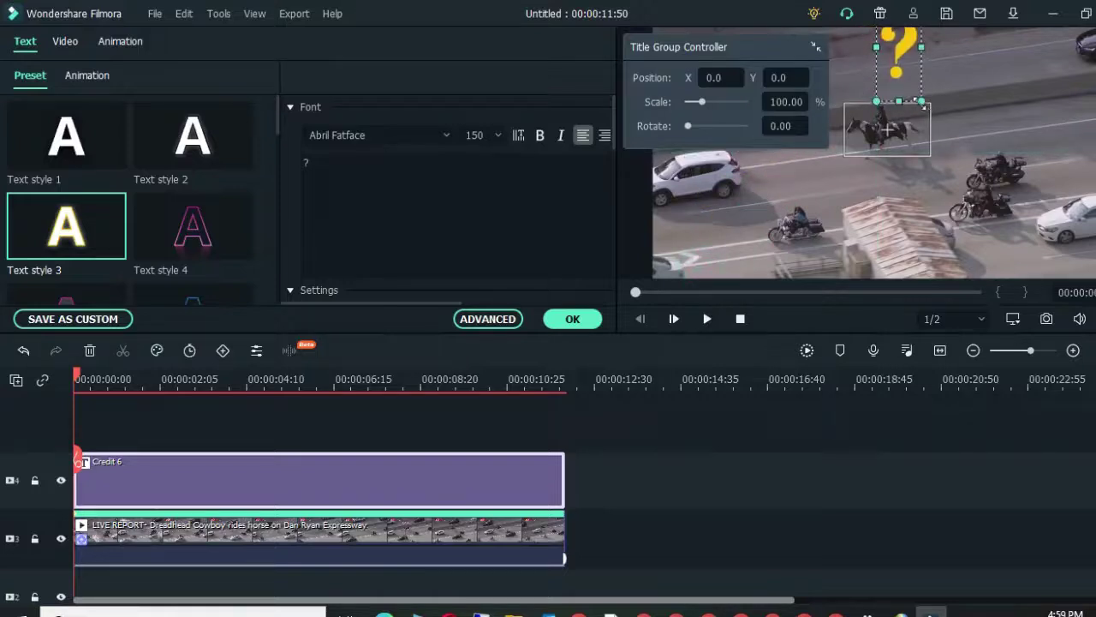
pyautogui.moveTo(900, 60); pyautogui.dragTo(900, 81)
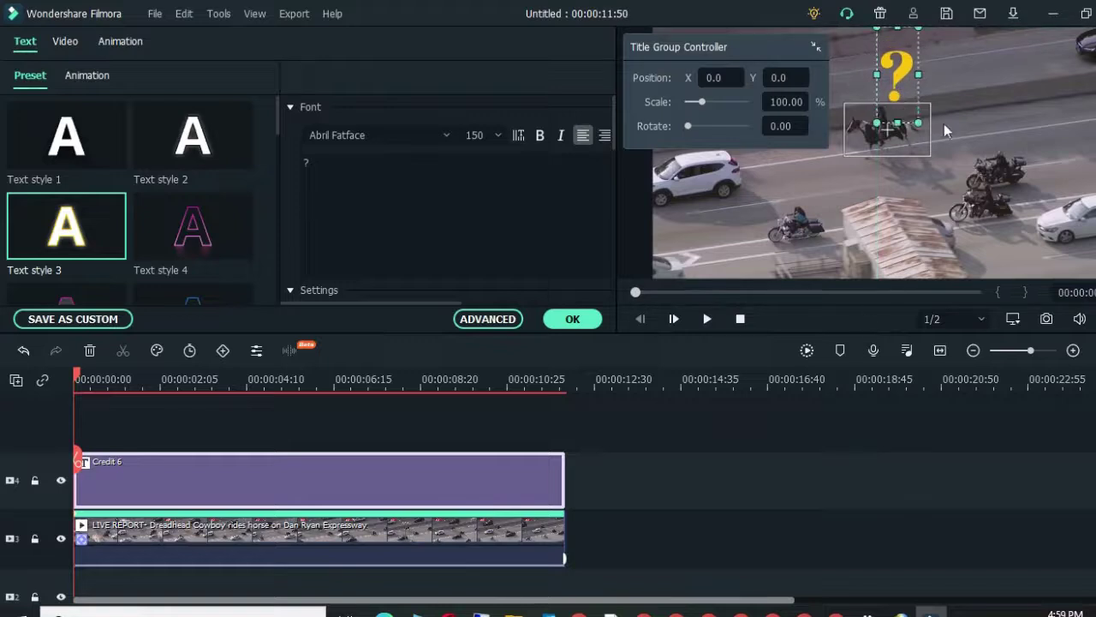
pyautogui.moveTo(904, 71); pyautogui.dragTo(902, 66)
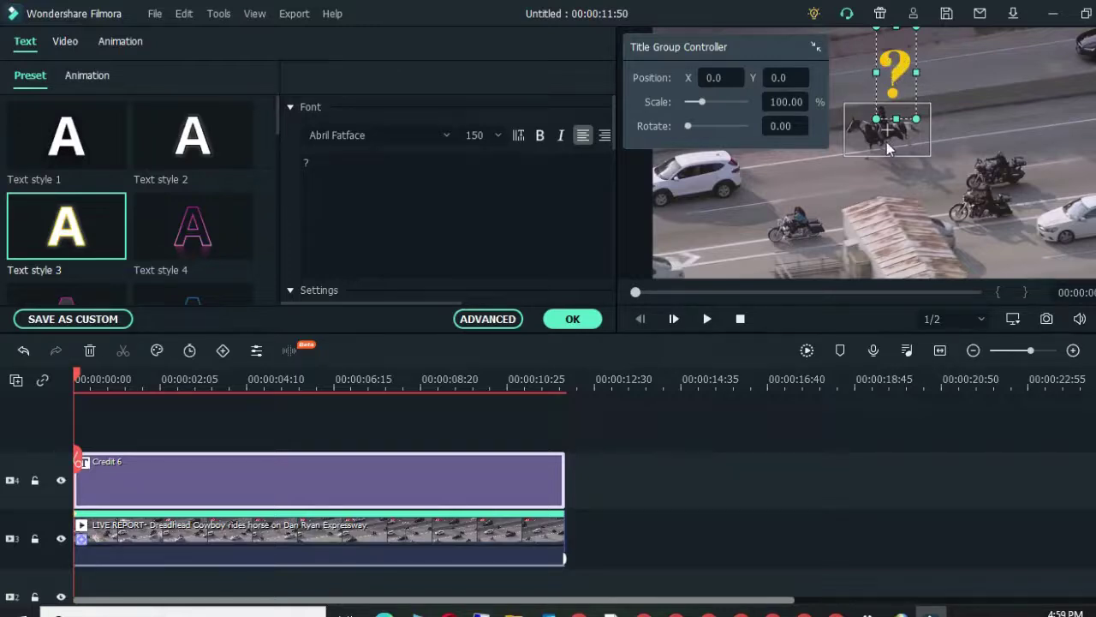
# Link the news clip's motion tracking to the Credit 6 title and play the clip from its start.
pyautogui.click(137, 538)
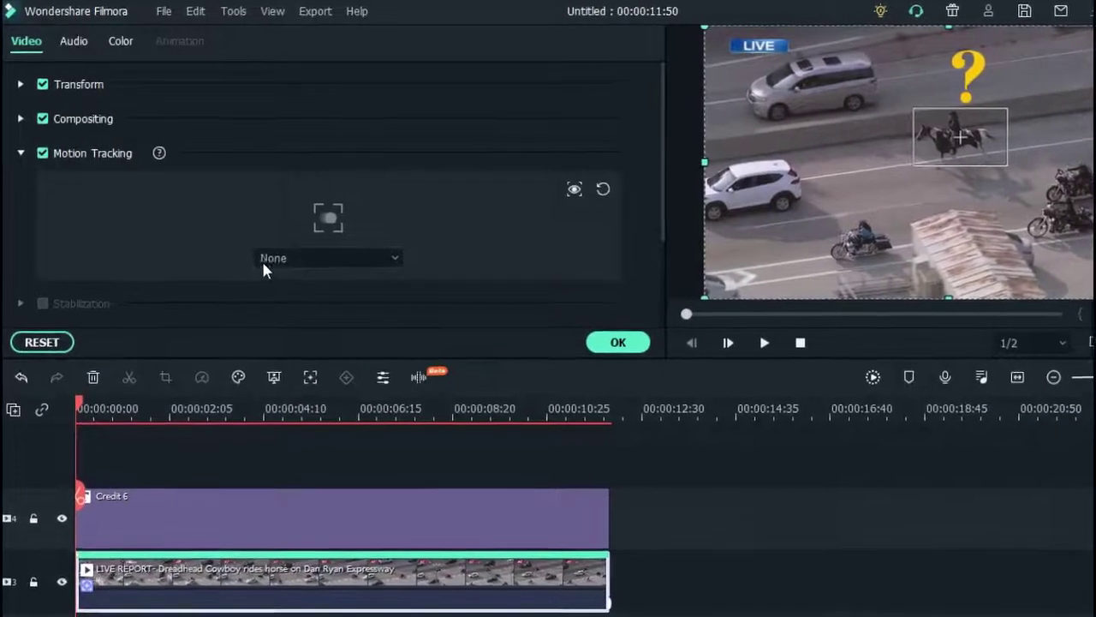
pyautogui.click(404, 265)
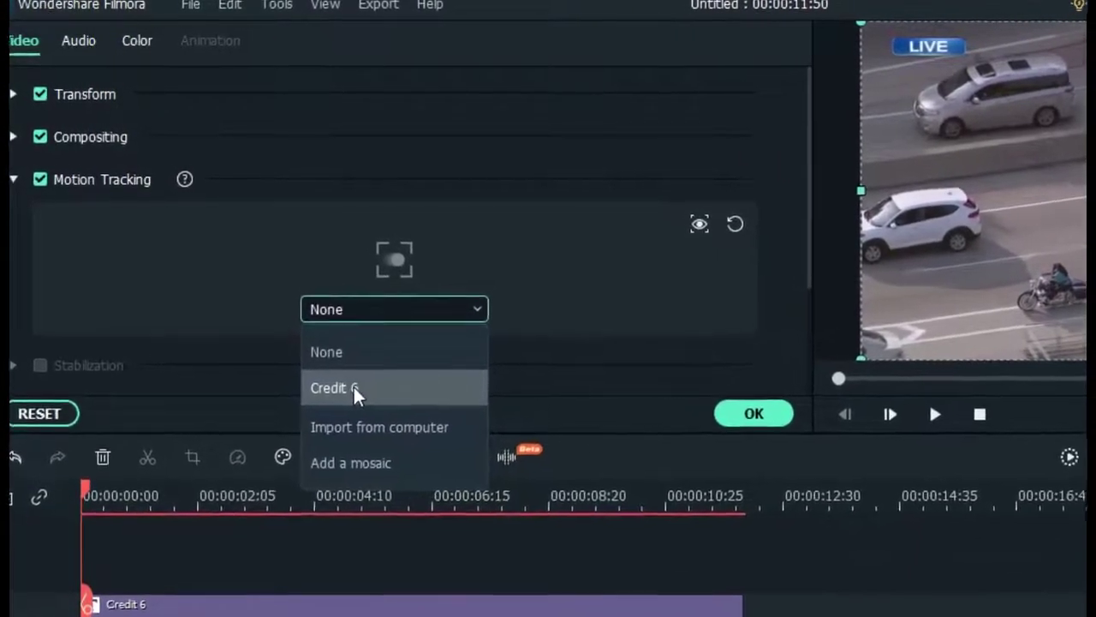
pyautogui.click(363, 399)
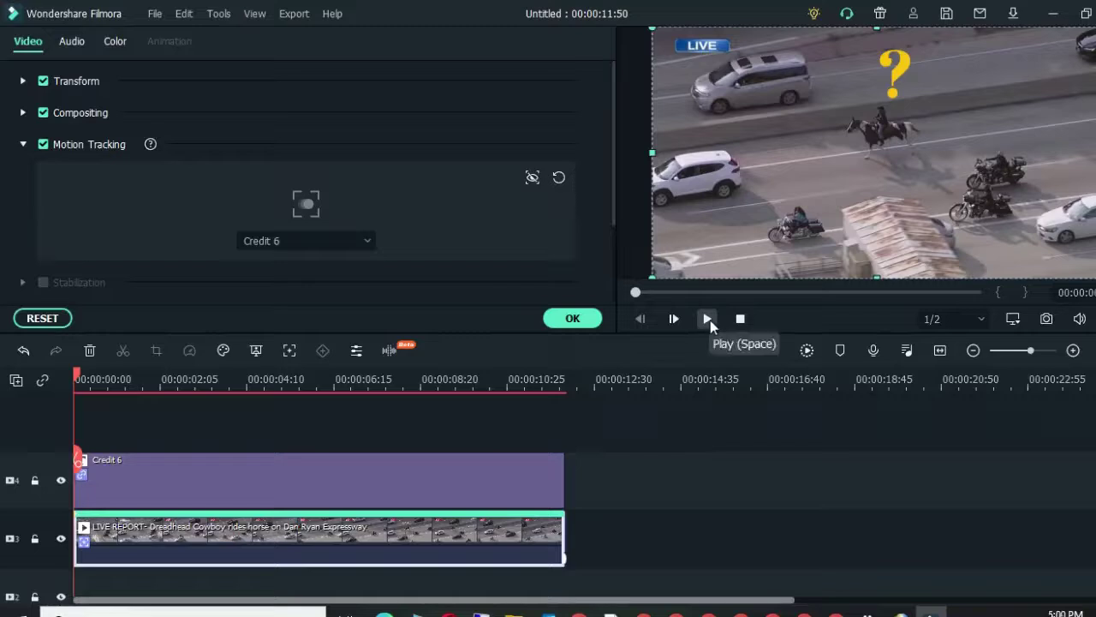
pyautogui.click(709, 318)
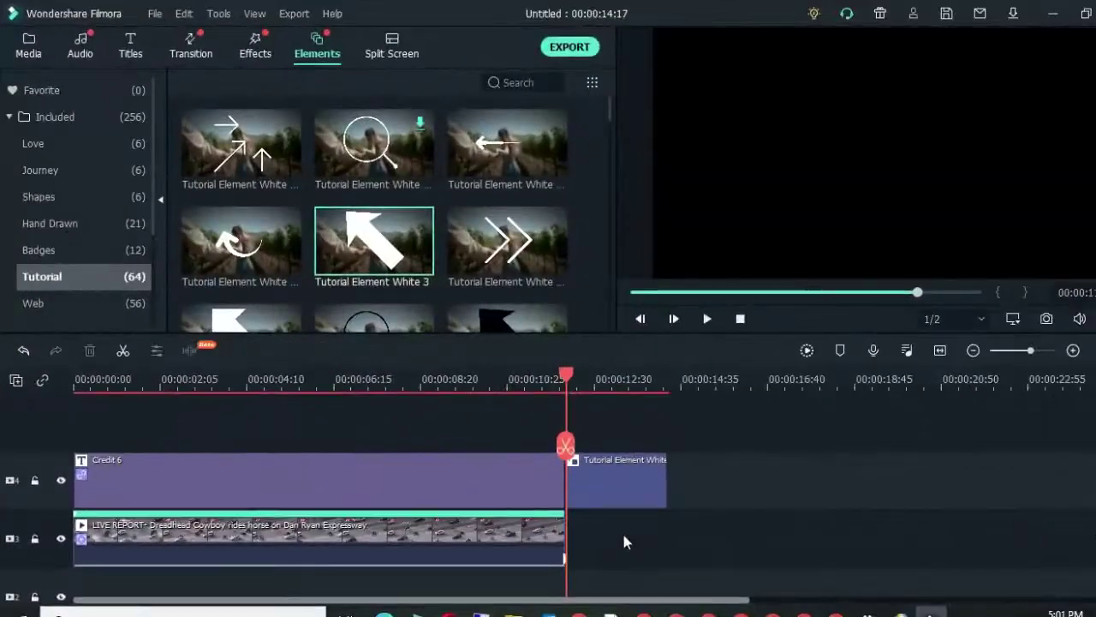
# Delete the arrow element after the Credit 6 title and add the Black sample color clip directly after the news clip.
pyautogui.click(621, 499)
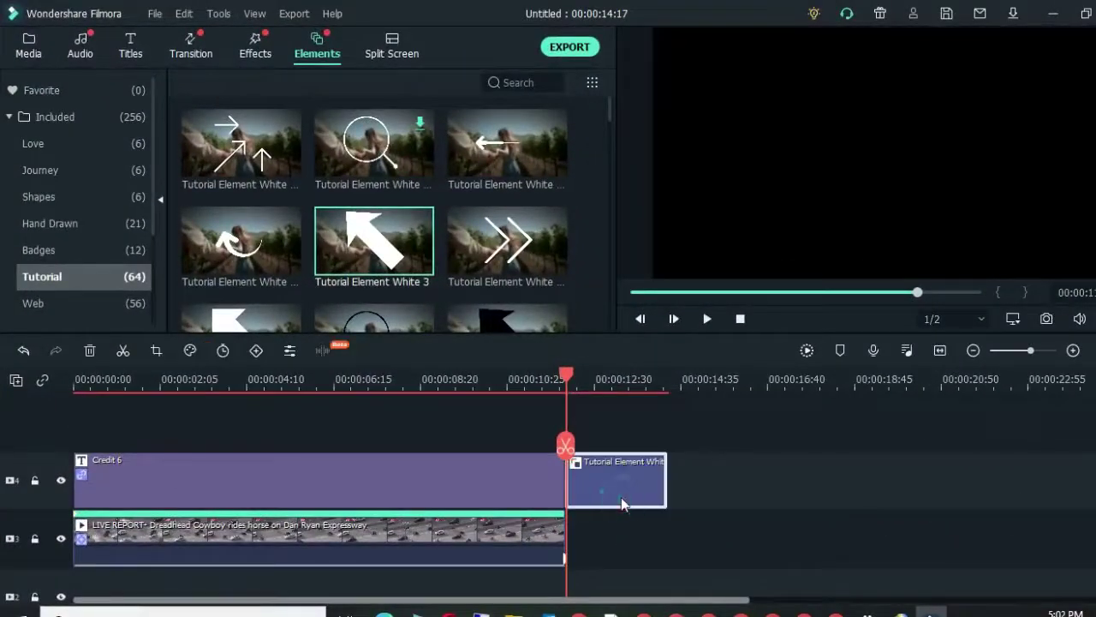
pyautogui.press('Delete')
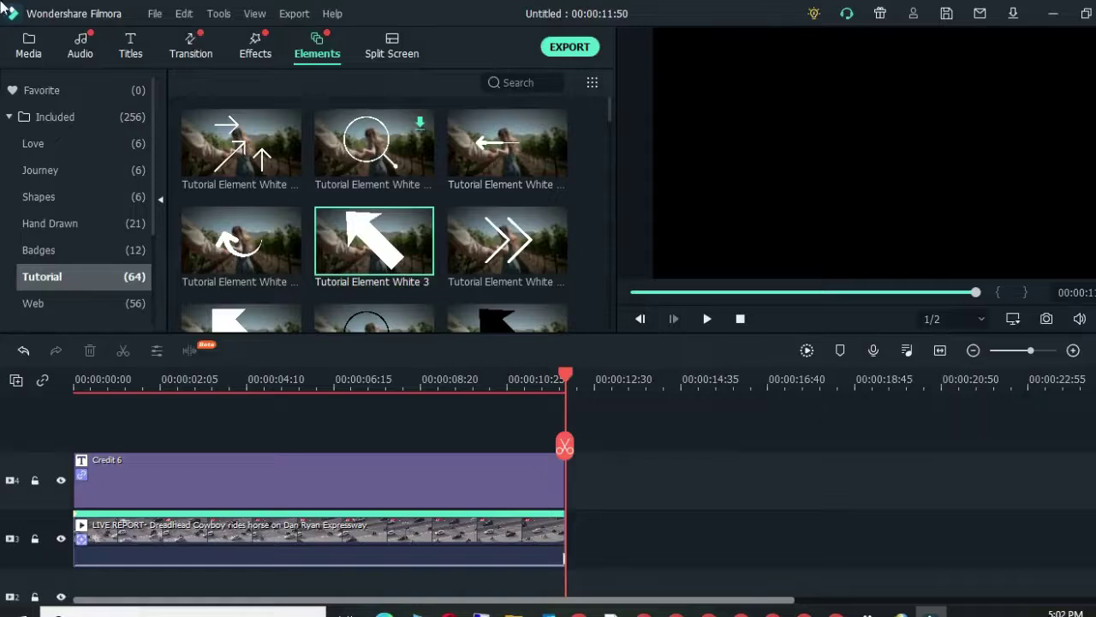
pyautogui.click(37, 54)
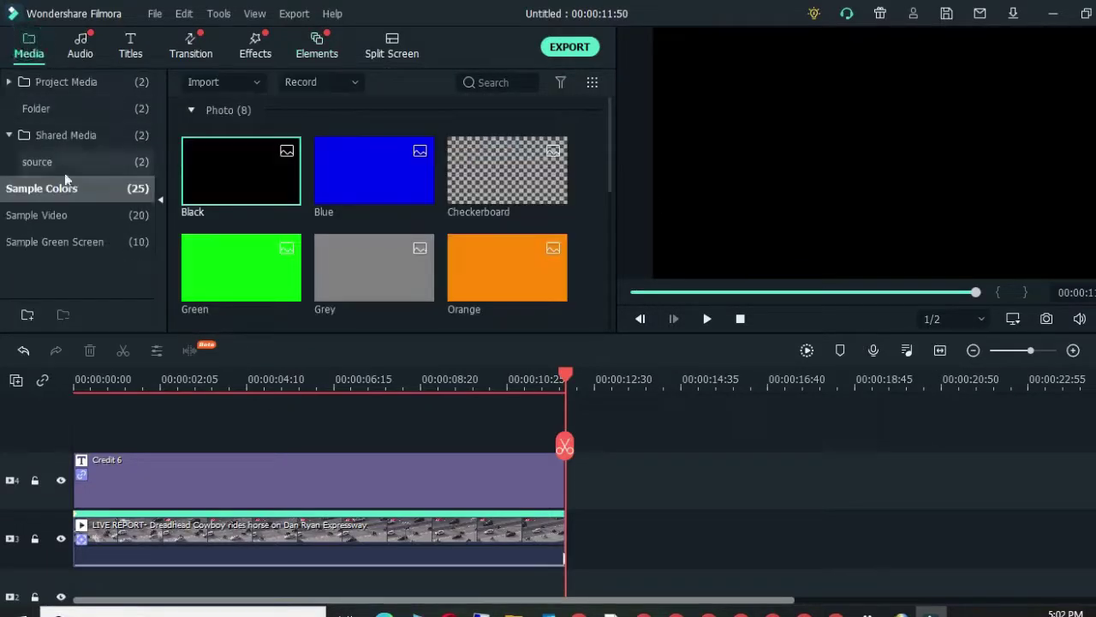
pyautogui.moveTo(253, 197); pyautogui.dragTo(569, 524)
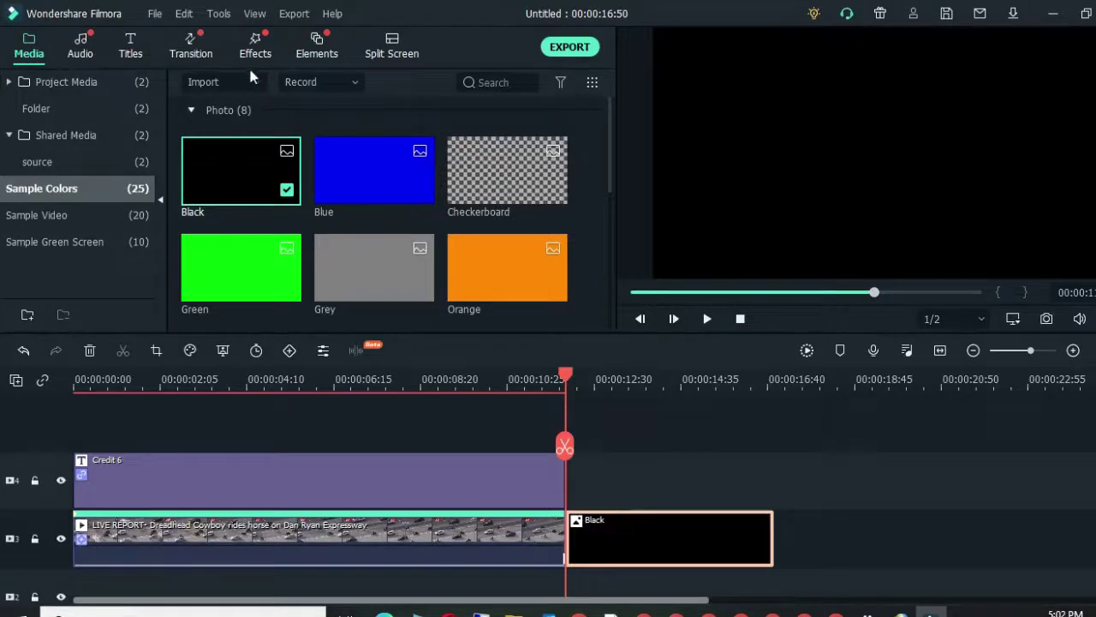
# Place the Tutorial Element White 3 arrow on the track above the Black clip and play it.
pyautogui.click(304, 48)
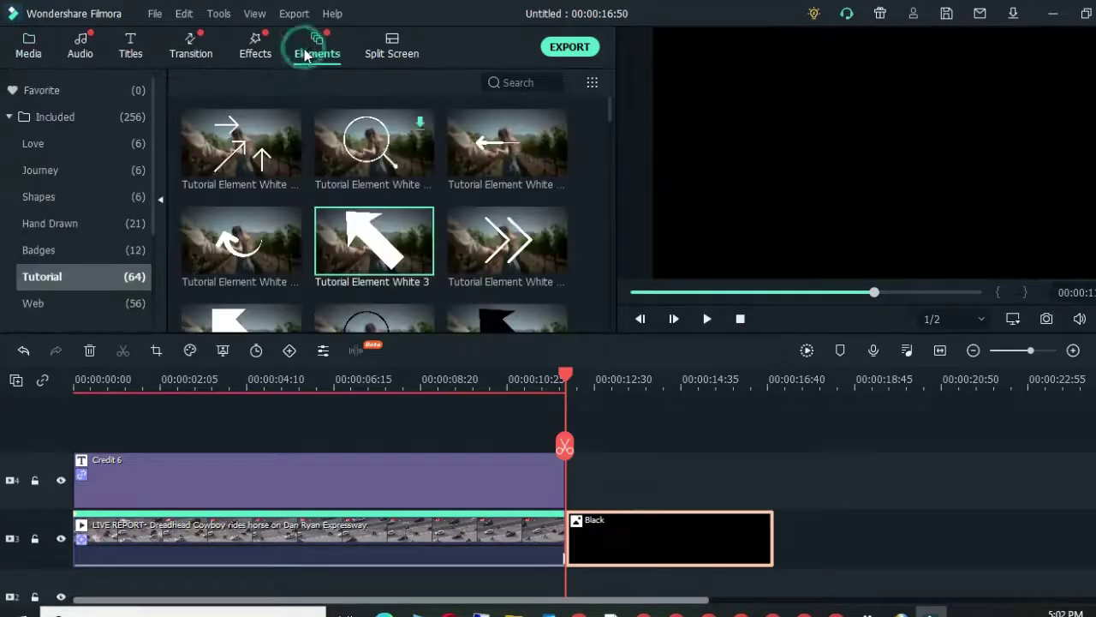
pyautogui.click(378, 234)
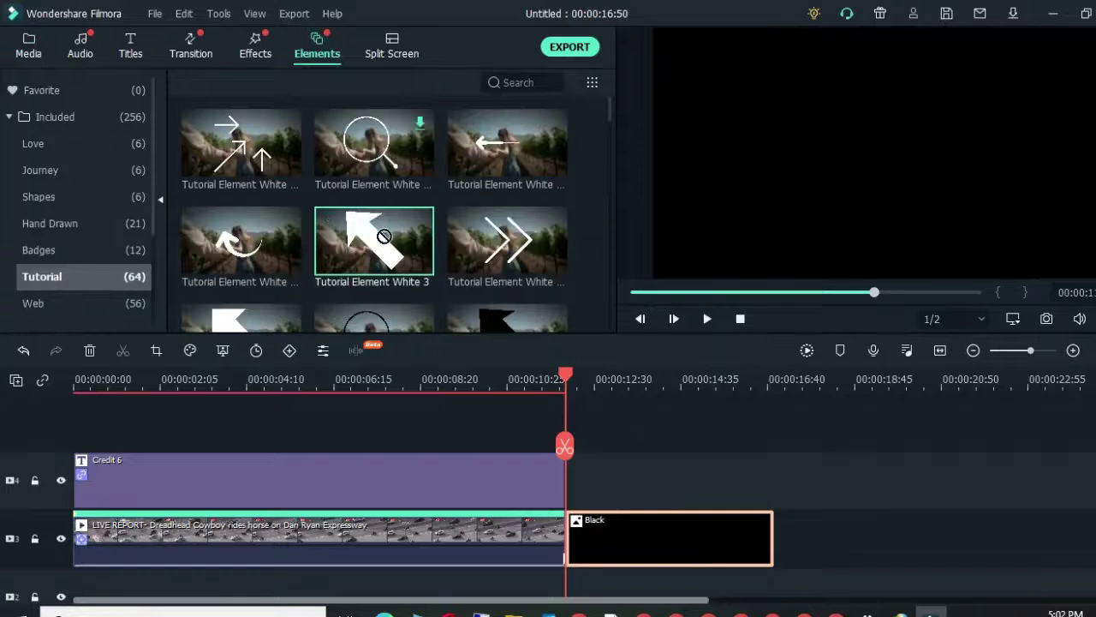
pyautogui.moveTo(579, 425)
pyautogui.mouseDown()
pyautogui.moveTo(579, 466)
pyautogui.moveTo(569, 462)
pyautogui.moveTo(576, 446)
pyautogui.moveTo(565, 447)
pyautogui.moveTo(609, 446)
pyautogui.moveTo(576, 446)
pyautogui.mouseUp()
pyautogui.click(707, 318)
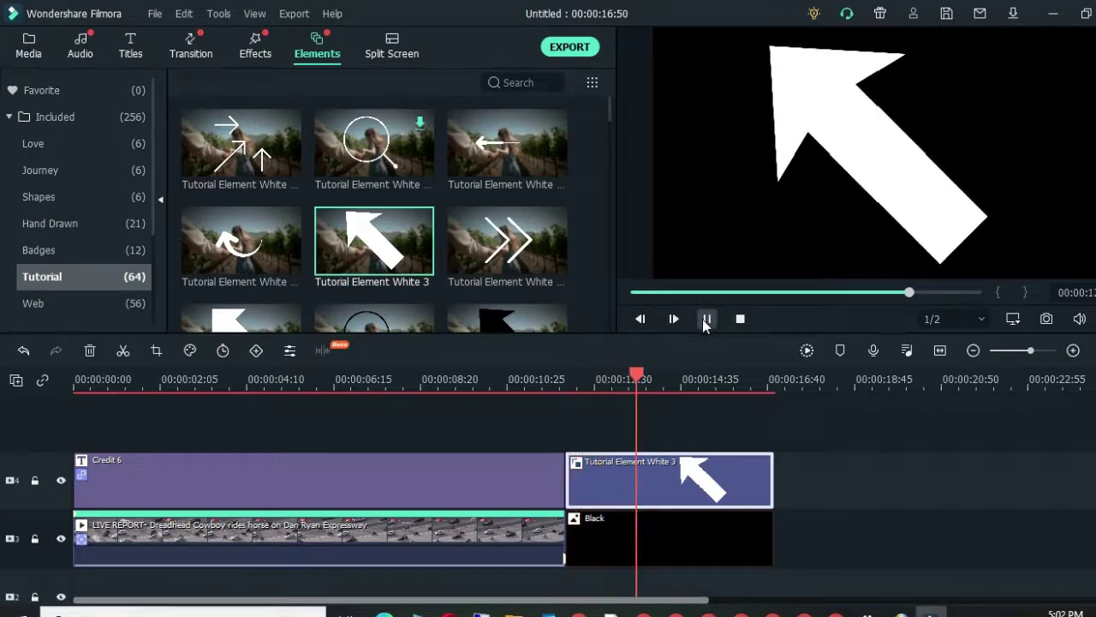
pyautogui.press('space')
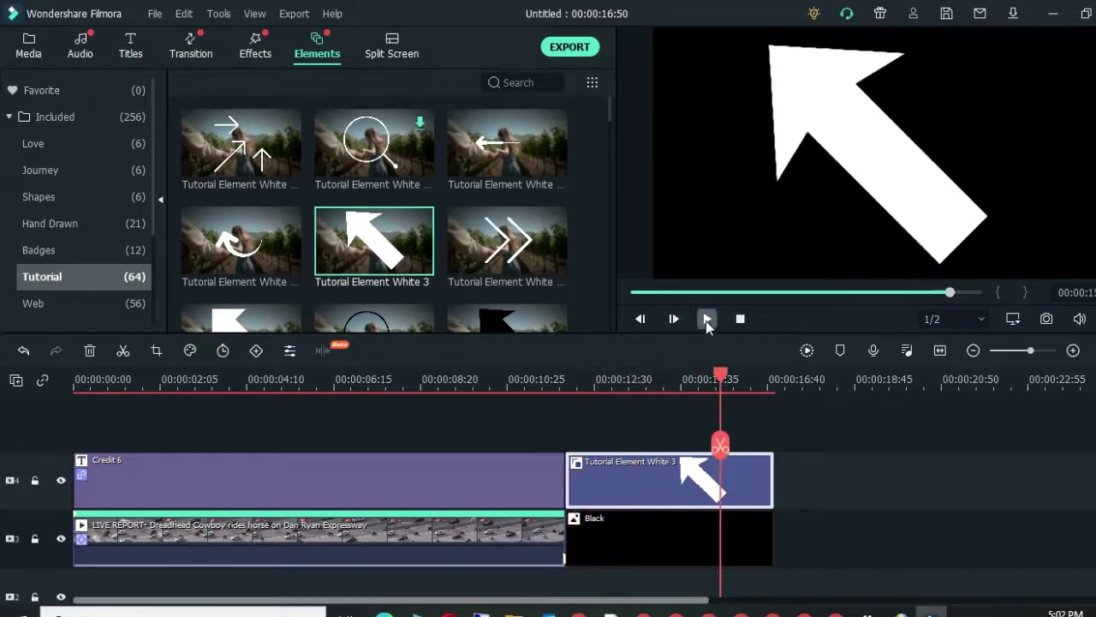
# Open the custom animation settings of the arrow clip and add a keyframe near its beginning.
pyautogui.click(576, 379)
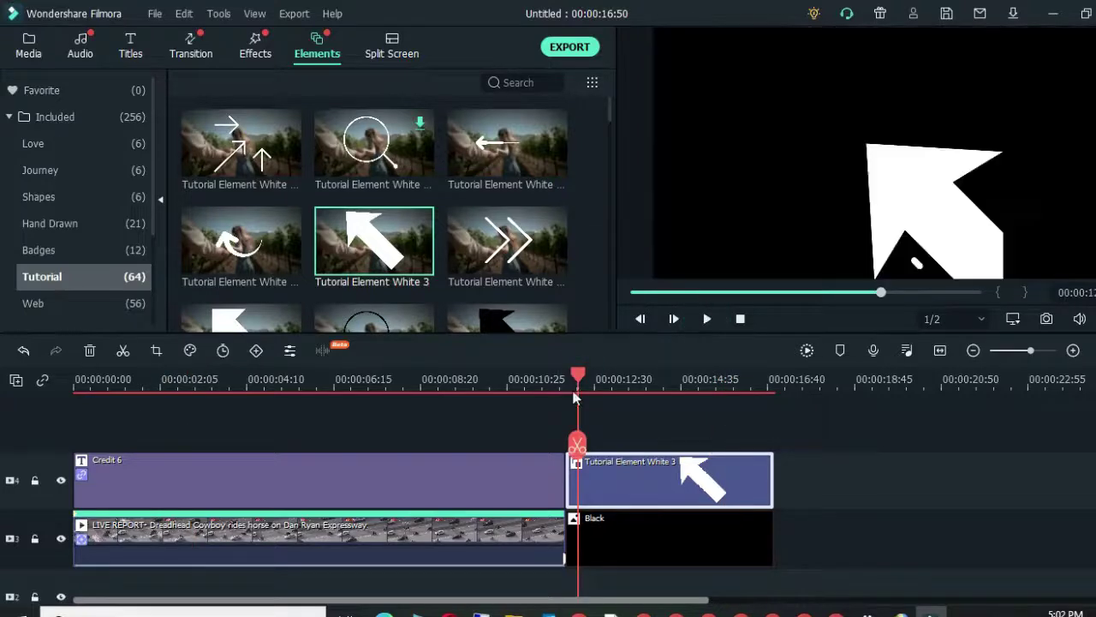
pyautogui.click(891, 187)
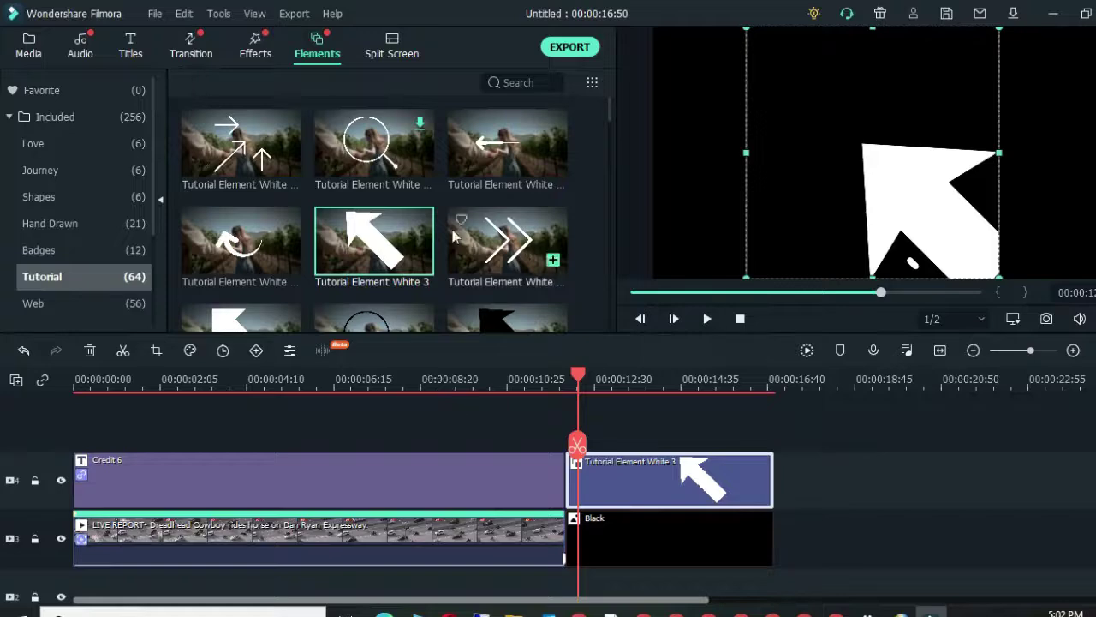
pyautogui.rightClick(597, 481)
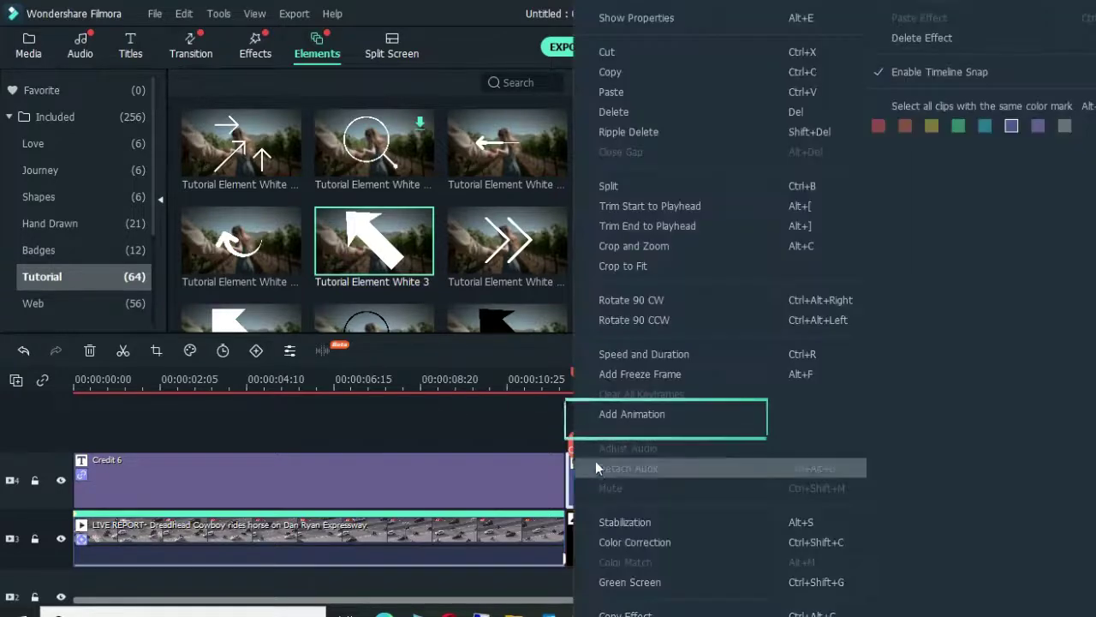
pyautogui.click(615, 418)
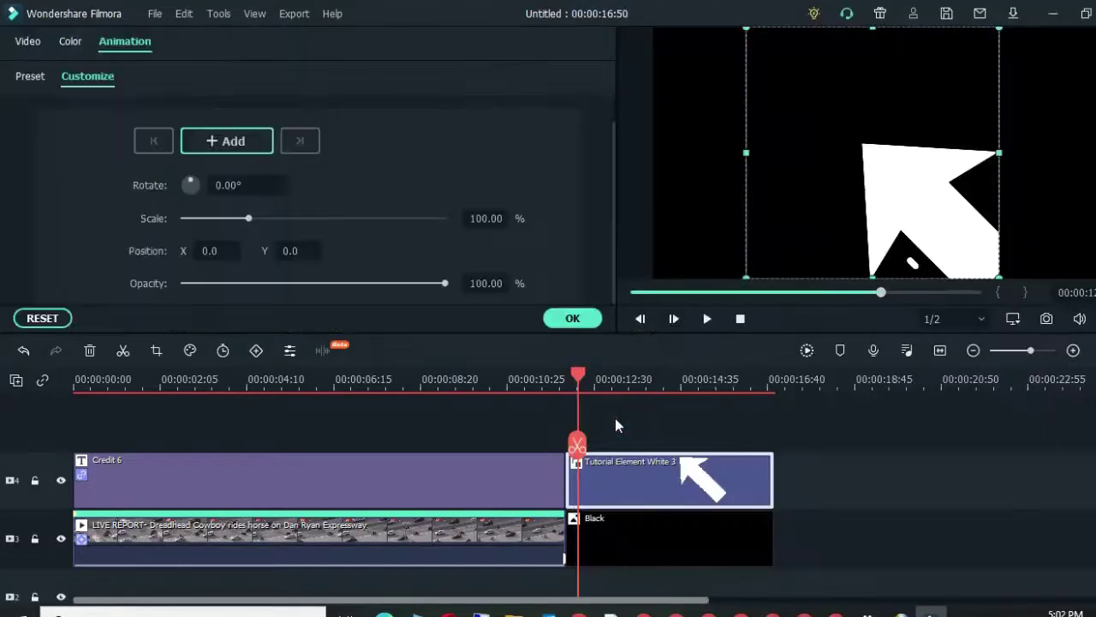
pyautogui.click(216, 141)
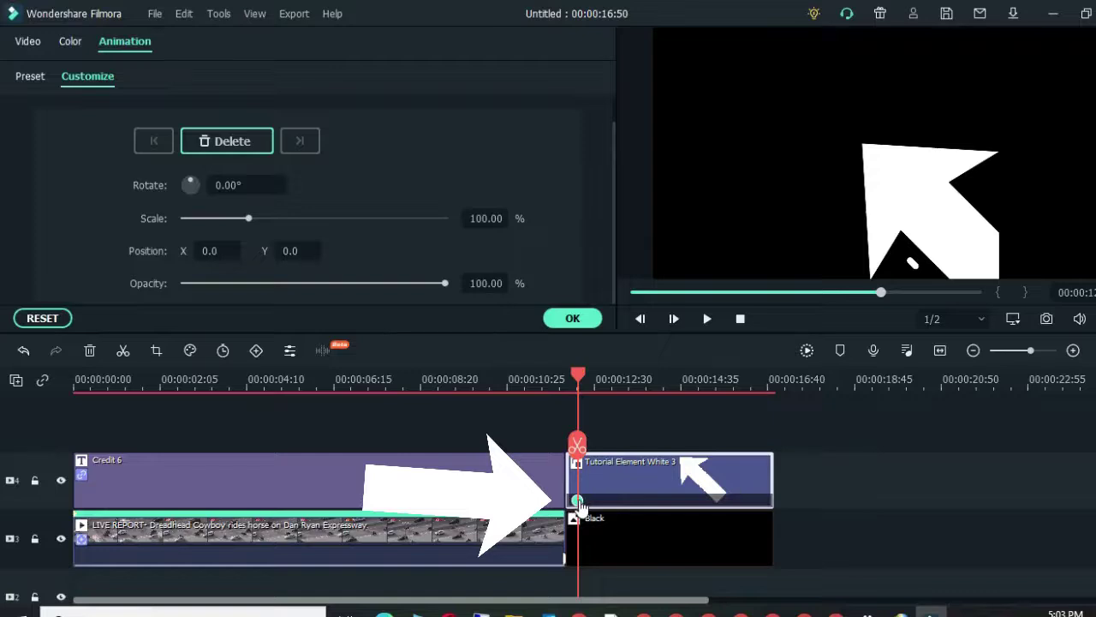
# Shrink the arrow to about 26.73% scale and place it near the frame's lower-right corner, at about X 206.3, Y -102.6.
pyautogui.click(964, 205)
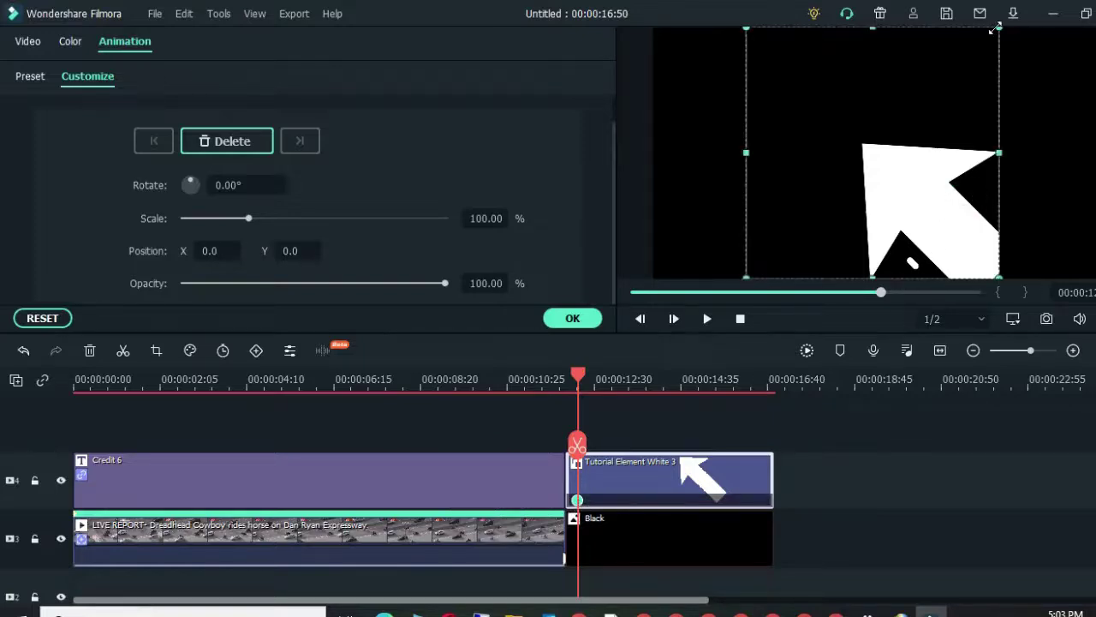
pyautogui.moveTo(995, 29); pyautogui.dragTo(847, 156)
pyautogui.moveTo(788, 213); pyautogui.dragTo(1042, 211)
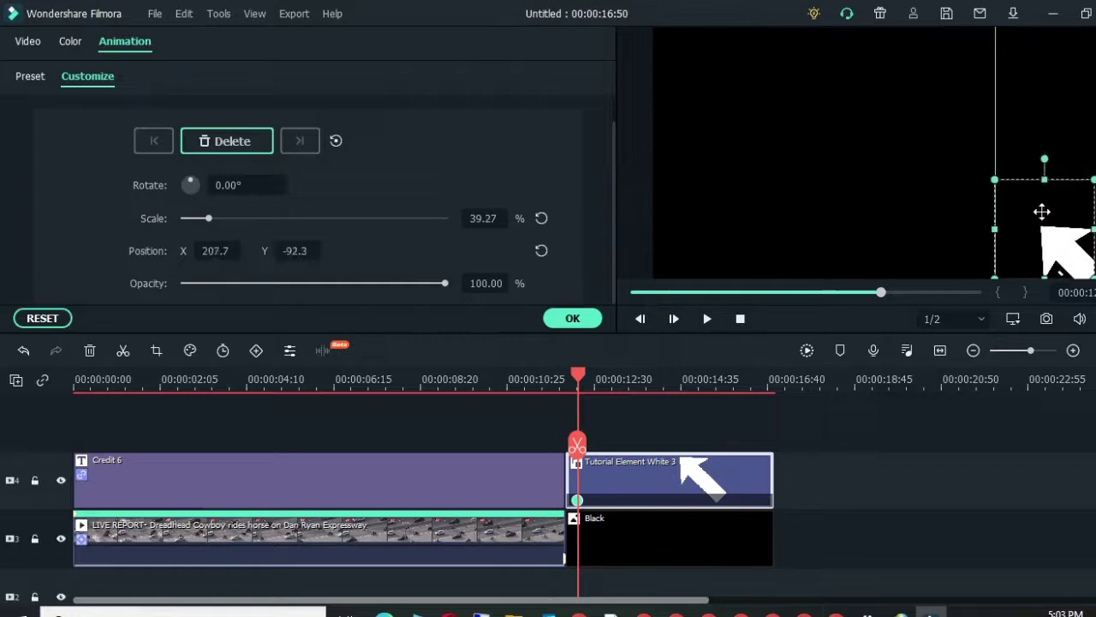
pyautogui.moveTo(1093, 180); pyautogui.dragTo(1057, 247)
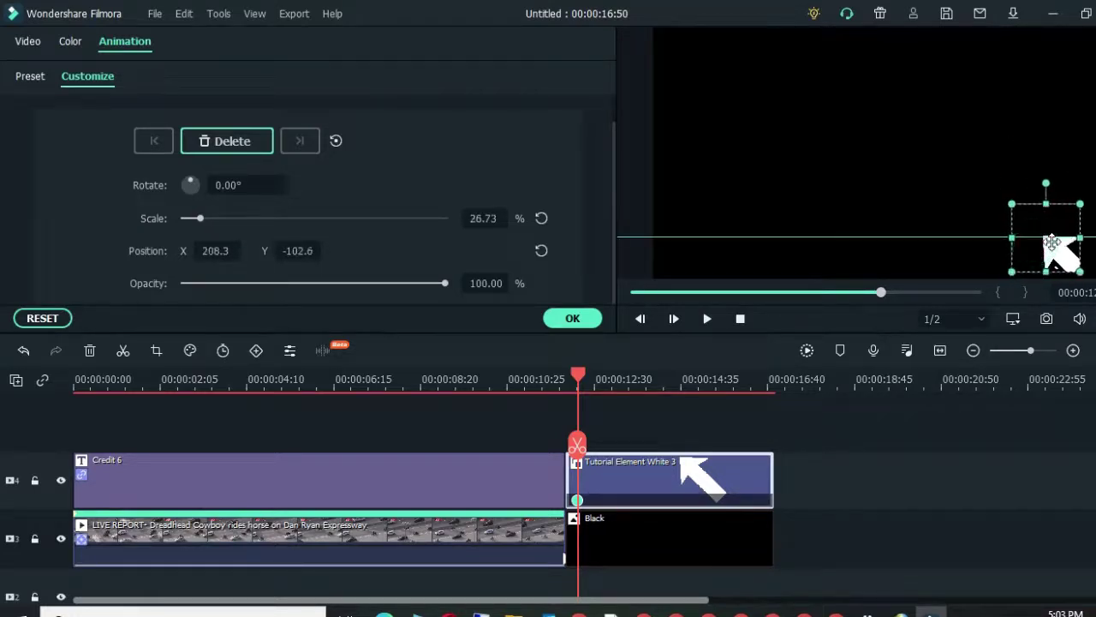
# Add a second keyframe to the arrow clip at about 14 seconds, rotate the arrow to 68.19° there, and play the animation.
pyautogui.moveTo(578, 442); pyautogui.dragTo(676, 441)
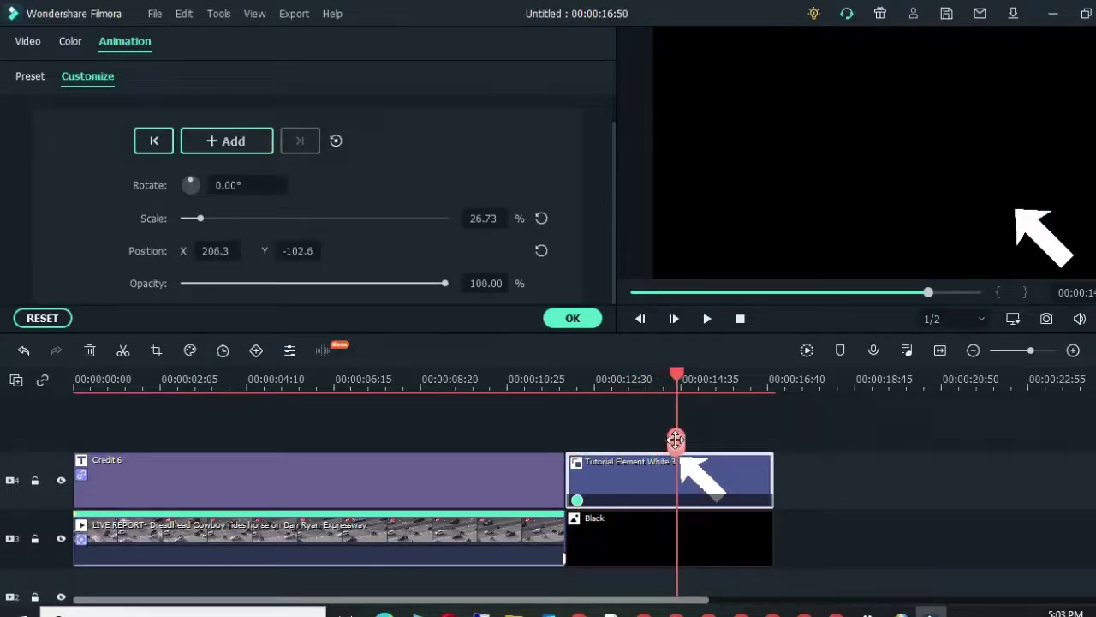
pyautogui.click(229, 146)
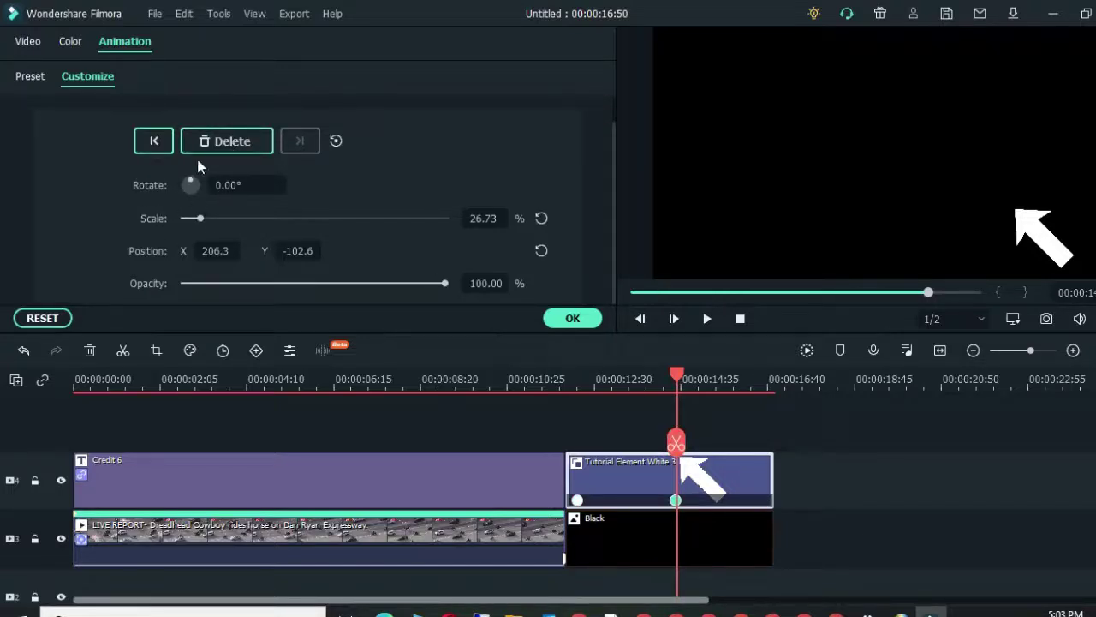
pyautogui.moveTo(192, 186)
pyautogui.mouseDown()
pyautogui.moveTo(176, 178)
pyautogui.moveTo(191, 182)
pyautogui.mouseUp()
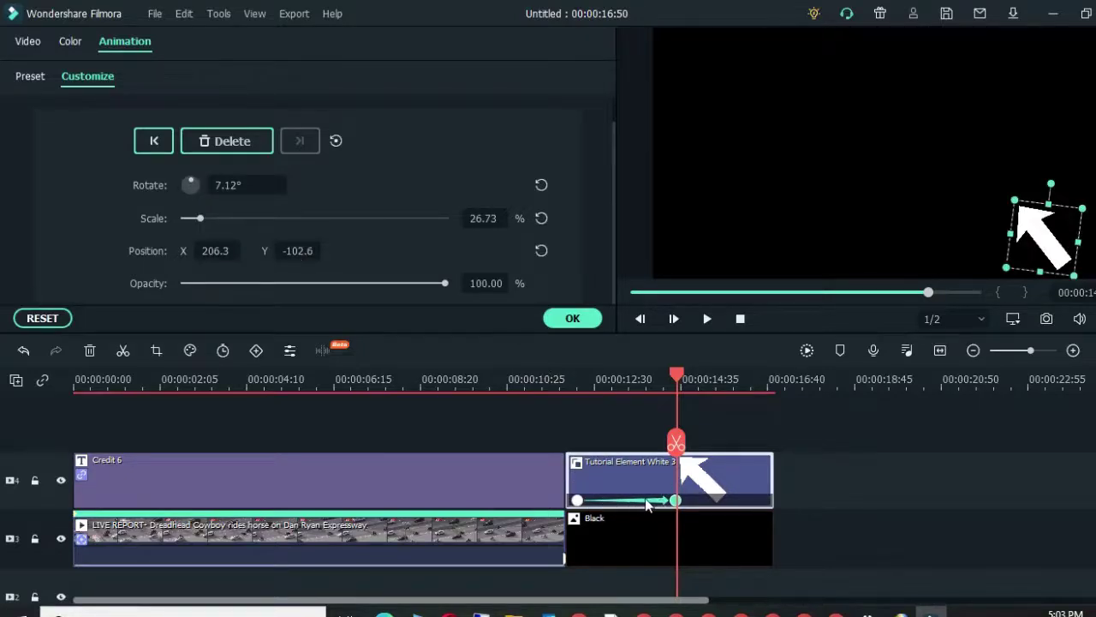
pyautogui.moveTo(192, 185)
pyautogui.mouseDown()
pyautogui.moveTo(183, 179)
pyautogui.moveTo(200, 188)
pyautogui.mouseUp()
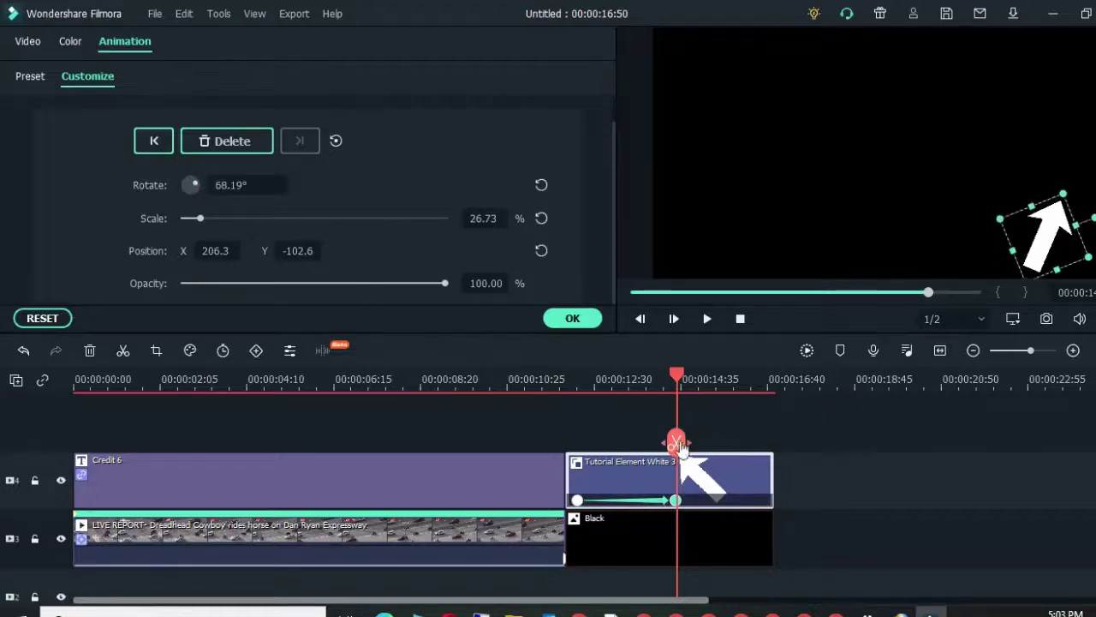
pyautogui.moveTo(677, 441); pyautogui.dragTo(578, 454)
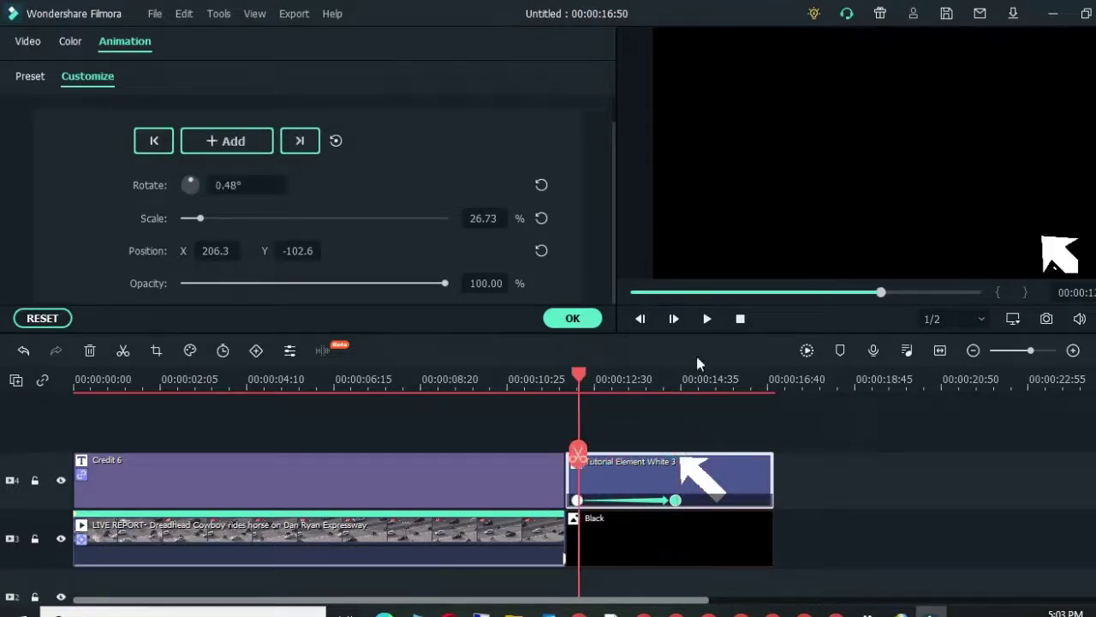
pyautogui.click(704, 320)
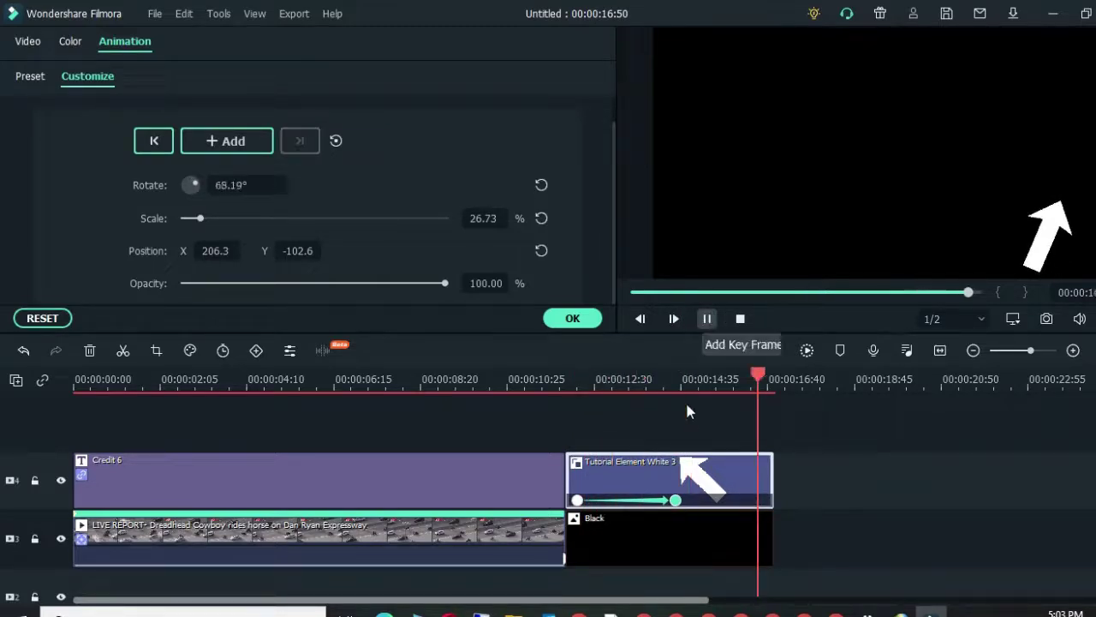
# Set the arrow's rotation at the first keyframe to 368.74° and play the animation again.
pyautogui.click(574, 379)
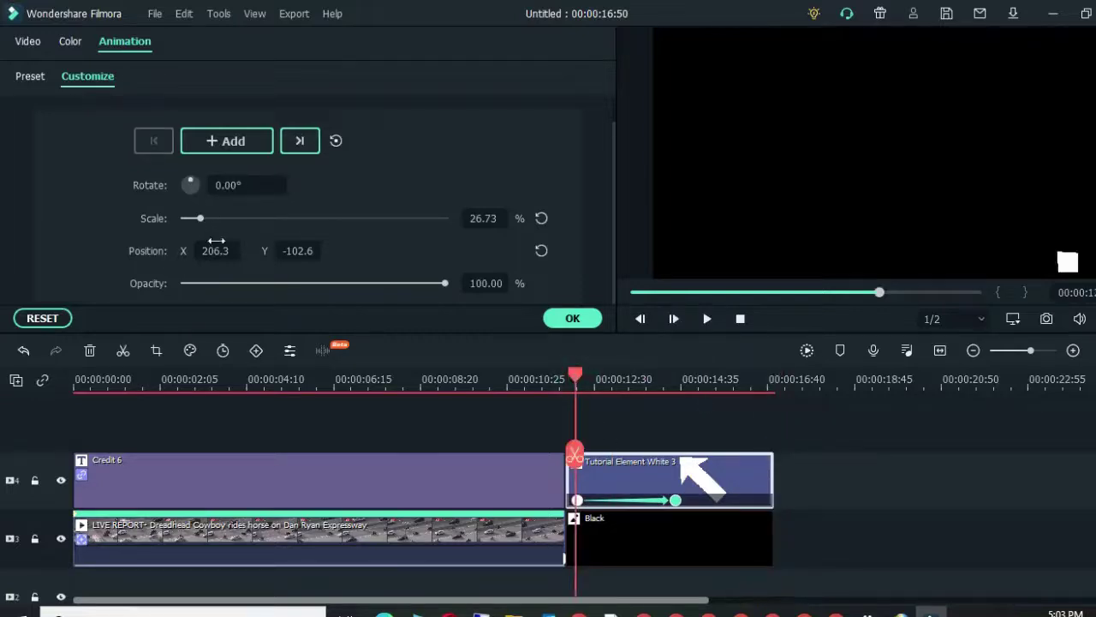
pyautogui.moveTo(585, 452)
pyautogui.mouseDown()
pyautogui.moveTo(629, 457)
pyautogui.moveTo(580, 461)
pyautogui.mouseUp()
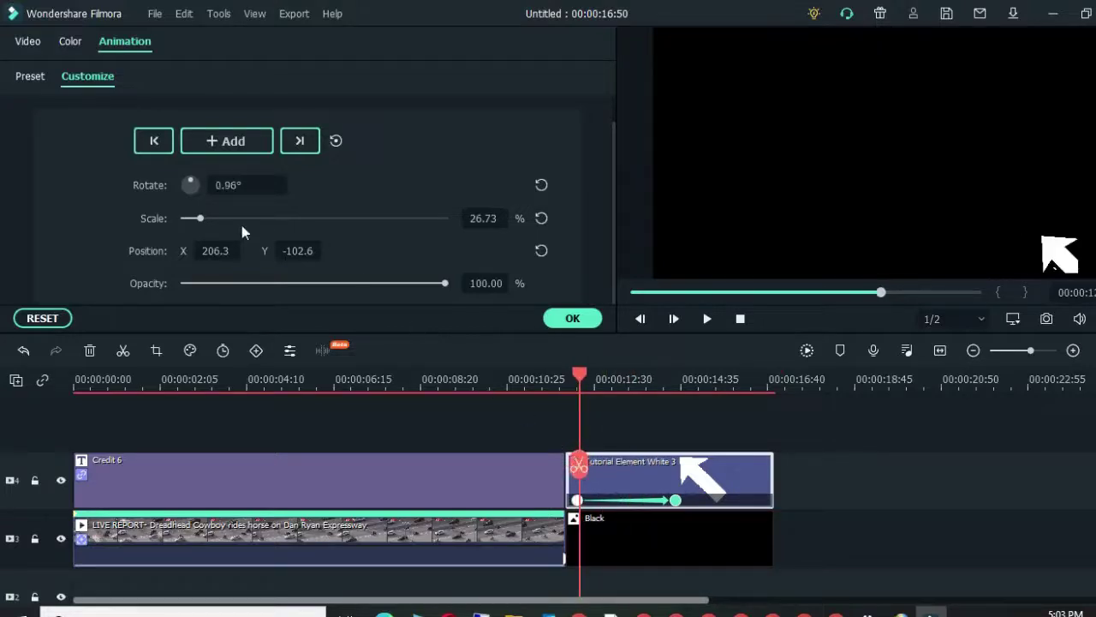
pyautogui.moveTo(191, 185)
pyautogui.mouseDown()
pyautogui.moveTo(203, 189)
pyautogui.moveTo(174, 194)
pyautogui.moveTo(168, 175)
pyautogui.moveTo(195, 165)
pyautogui.mouseUp()
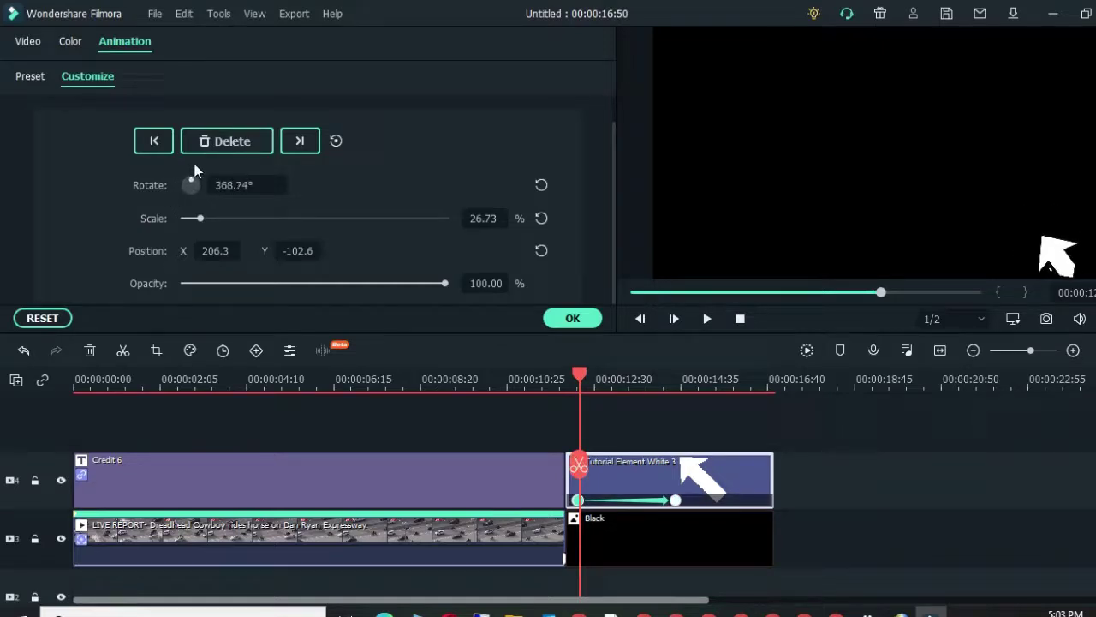
pyautogui.moveTo(580, 464)
pyautogui.mouseDown()
pyautogui.moveTo(676, 465)
pyautogui.moveTo(568, 464)
pyautogui.moveTo(578, 464)
pyautogui.mouseUp()
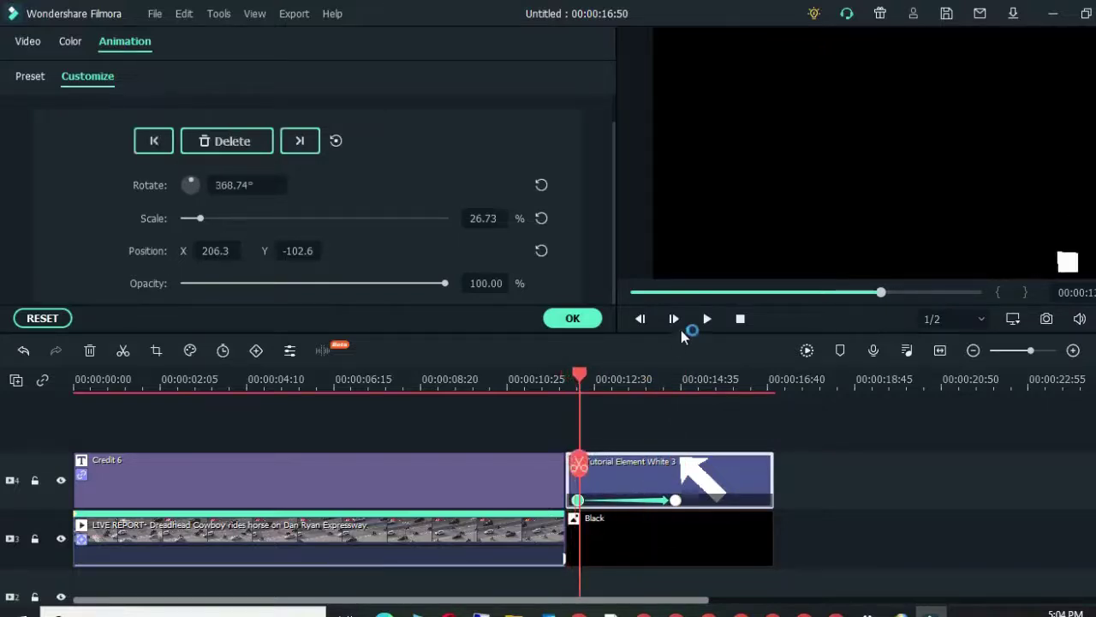
pyautogui.click(707, 318)
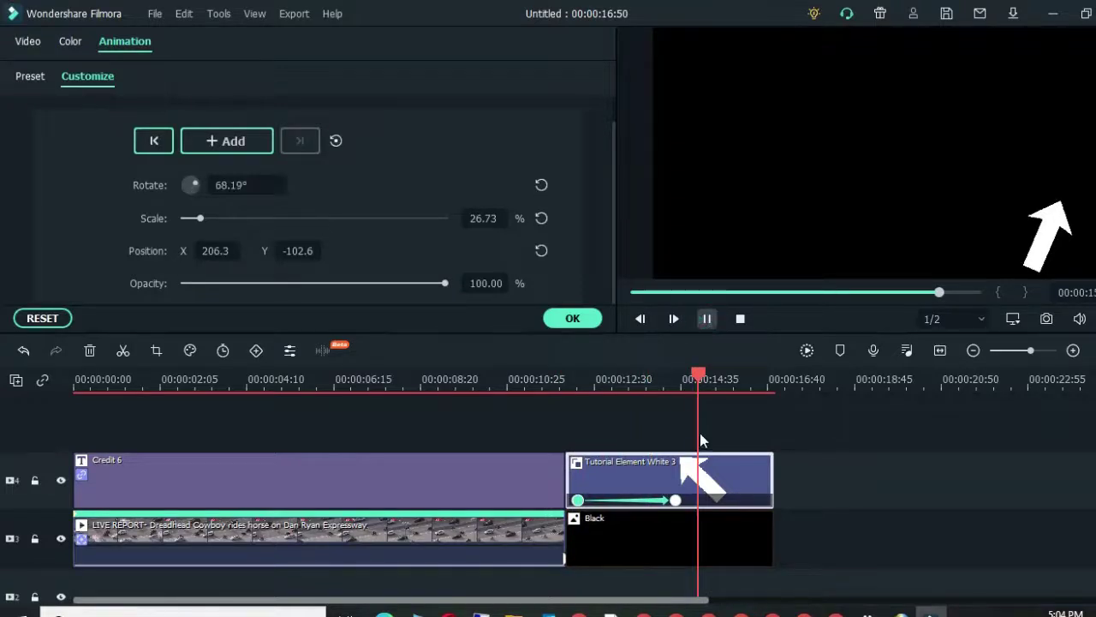
pyautogui.press('space')
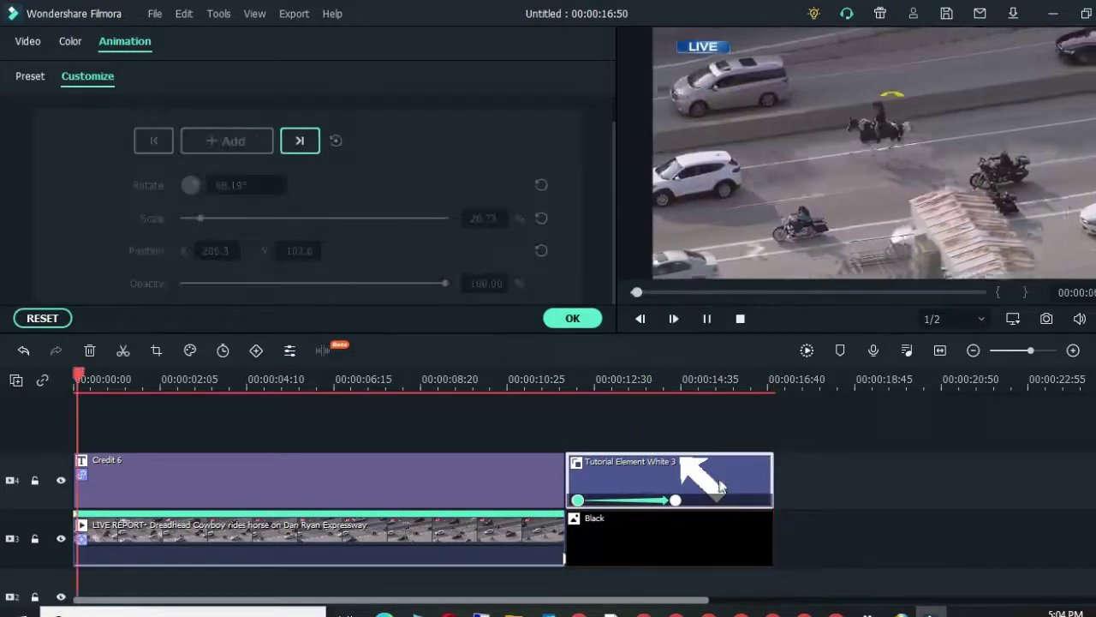
# Play the opening of the tracked title footage briefly, and scrub the playhead through the arrow's keyframed rotation.
pyautogui.click(703, 318)
pyautogui.press('space')
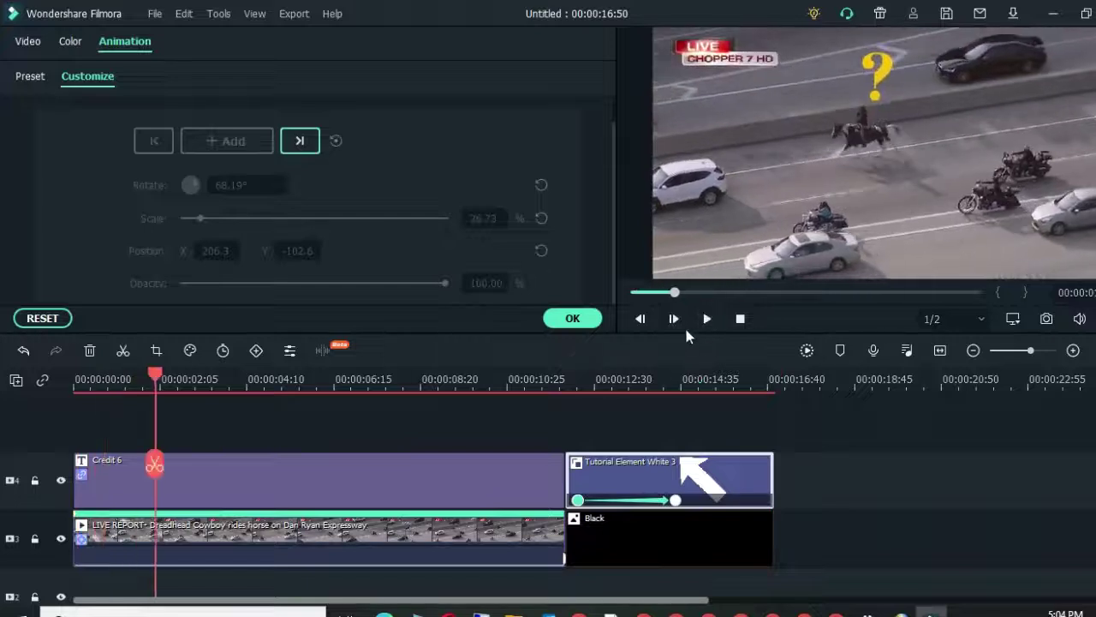
pyautogui.click(577, 378)
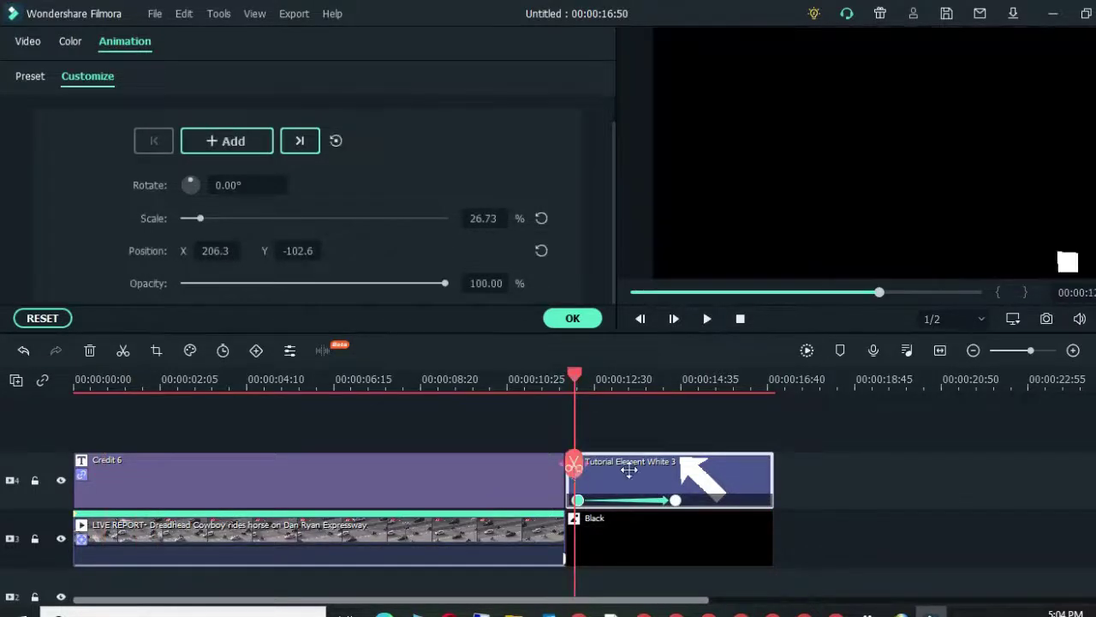
pyautogui.moveTo(576, 463); pyautogui.dragTo(685, 472)
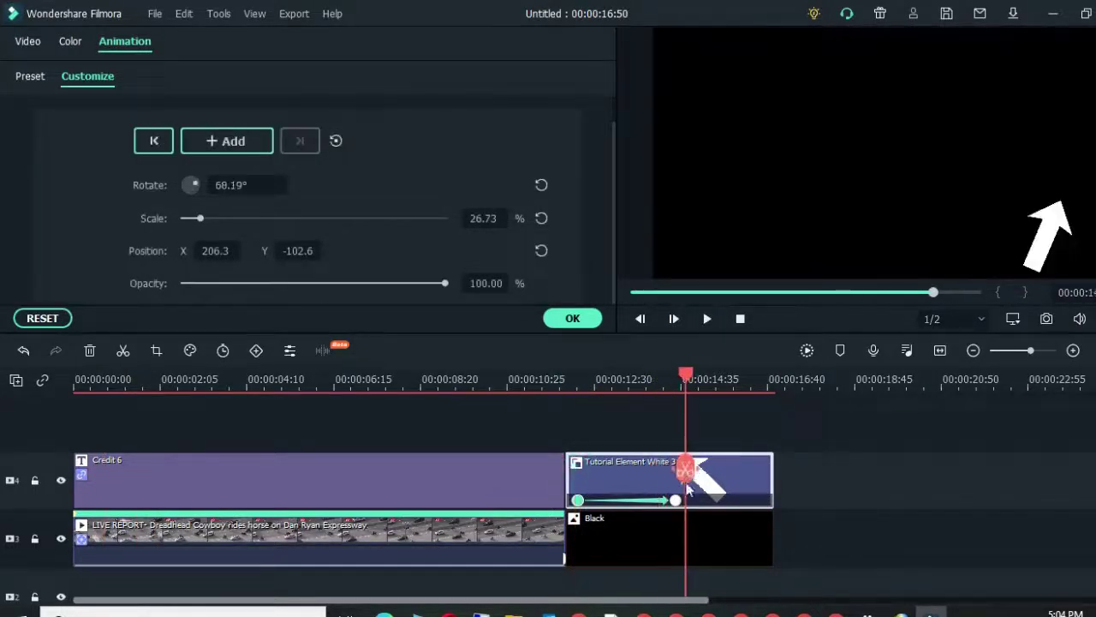
# Add two more keyframes to the arrow clip, one just after the rotation's end keyframe and another at about 15 seconds.
pyautogui.click(232, 141)
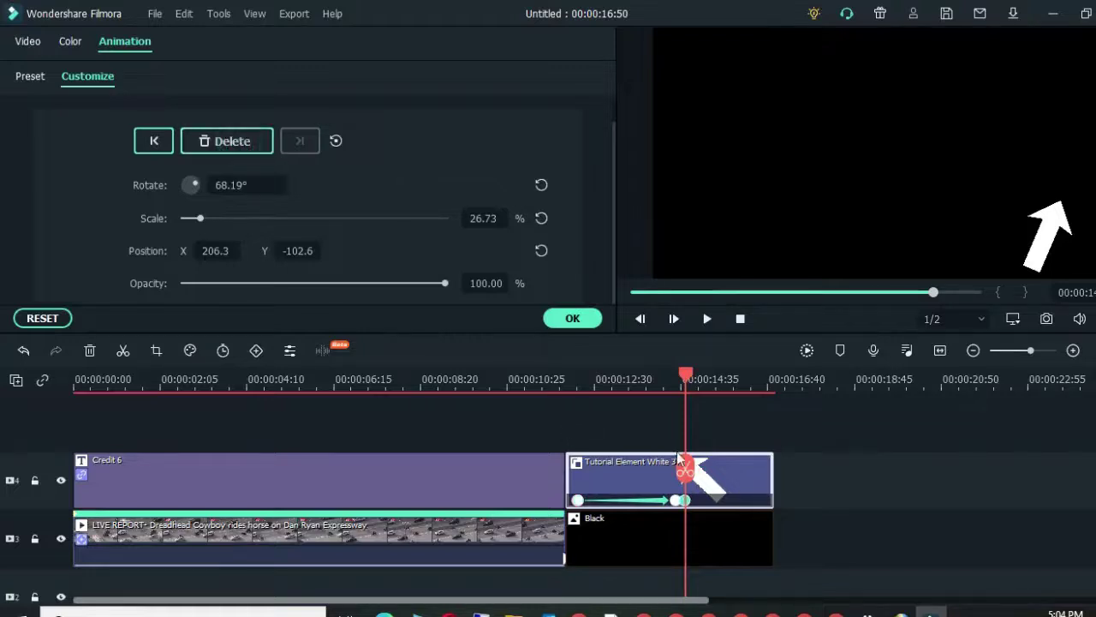
pyautogui.moveTo(685, 467); pyautogui.dragTo(721, 463)
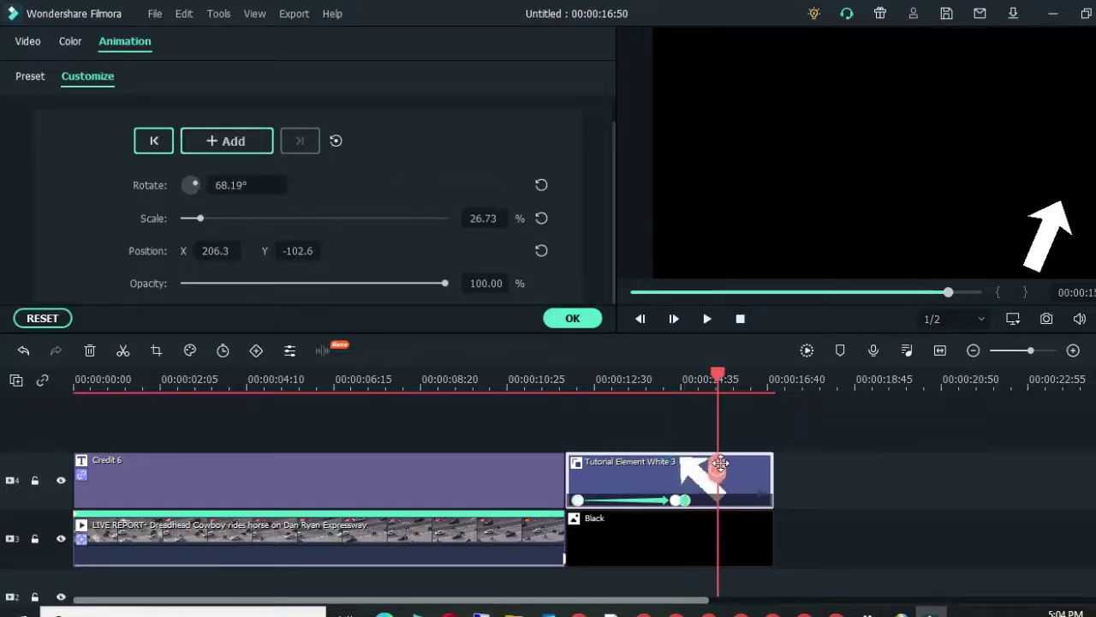
pyautogui.click(225, 144)
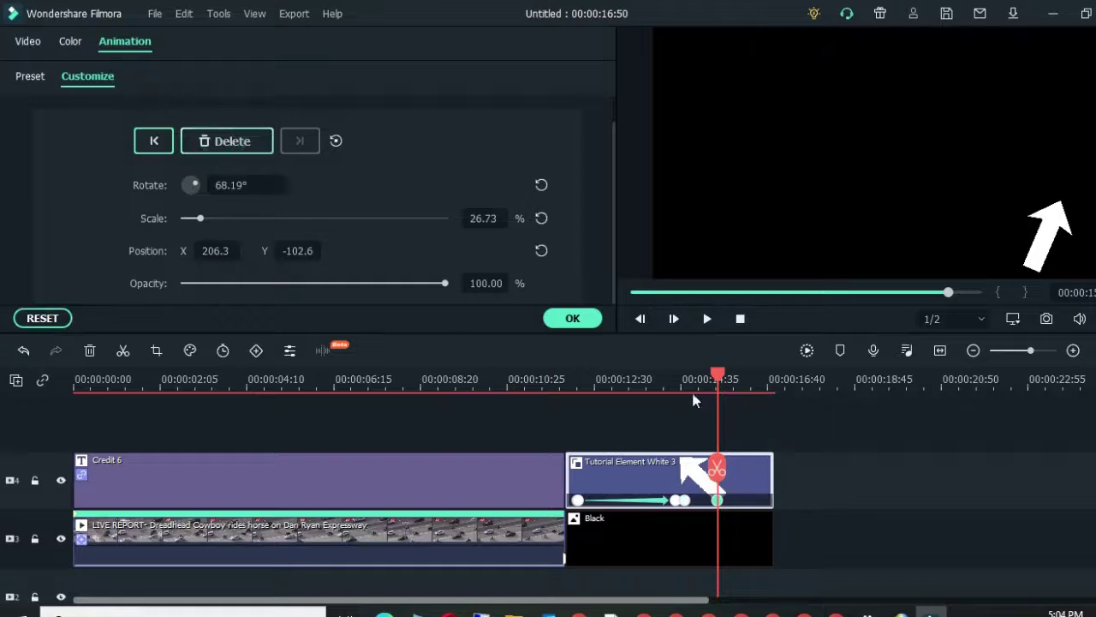
# Move the arrow at the last keyframe to the frame's upper-left area, about X -177.7, Y 96.0, and play the animation from the clip's start.
pyautogui.moveTo(1045, 237); pyautogui.dragTo(714, 79)
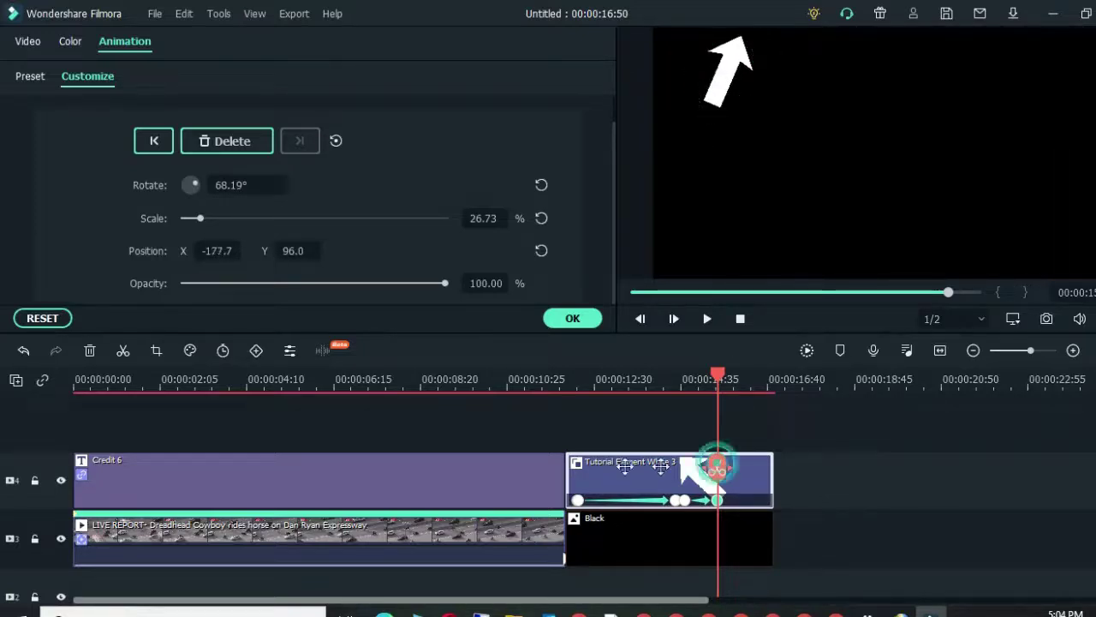
pyautogui.moveTo(711, 465); pyautogui.dragTo(577, 467)
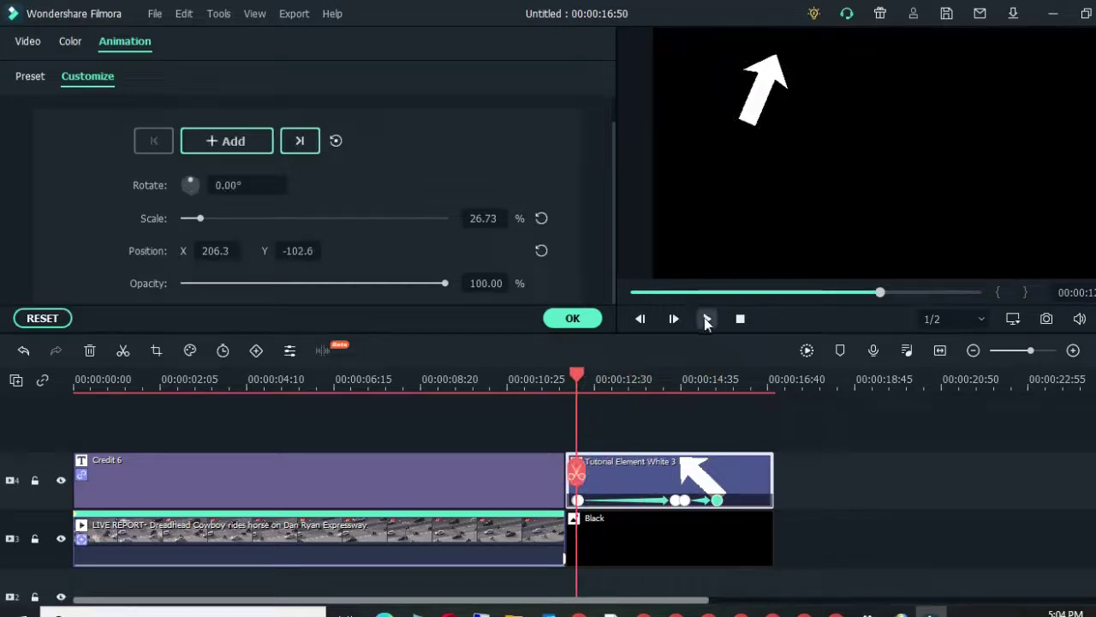
pyautogui.click(707, 318)
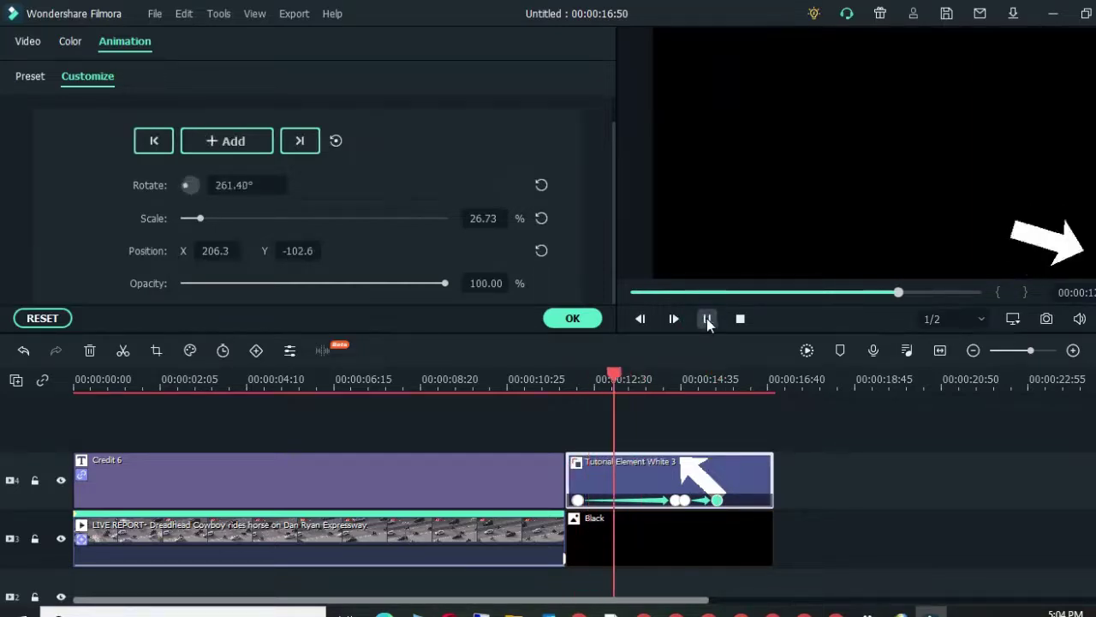